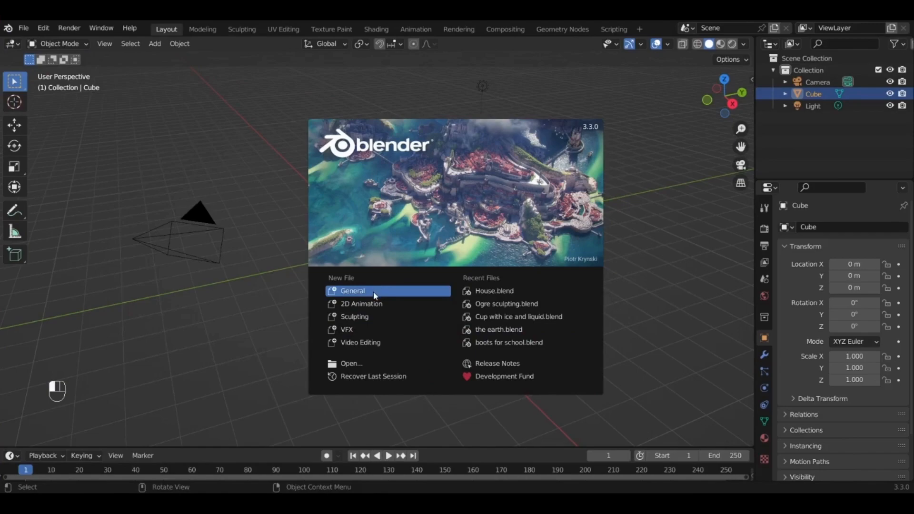
Start a new General file and scale the default cube uniformly by 7
{"action": "left_click", "coordinate": [373, 292]}
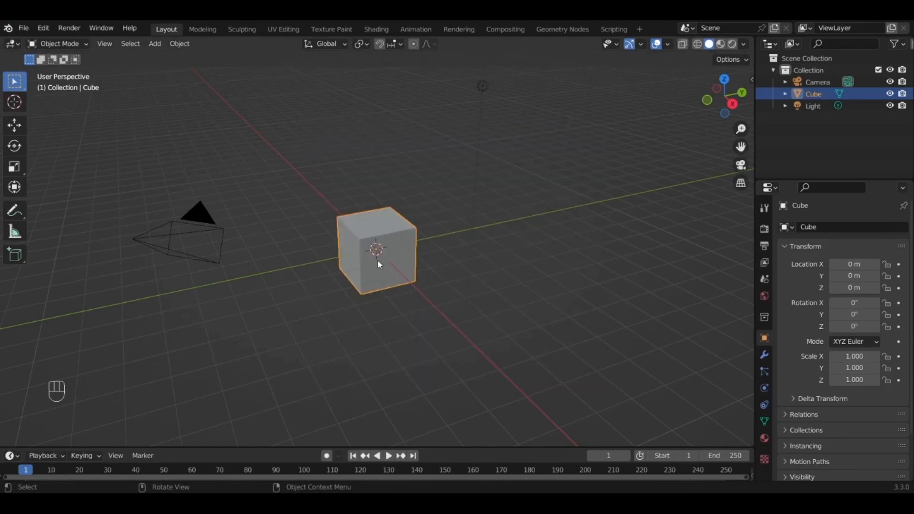
{"action": "key", "text": "s"}
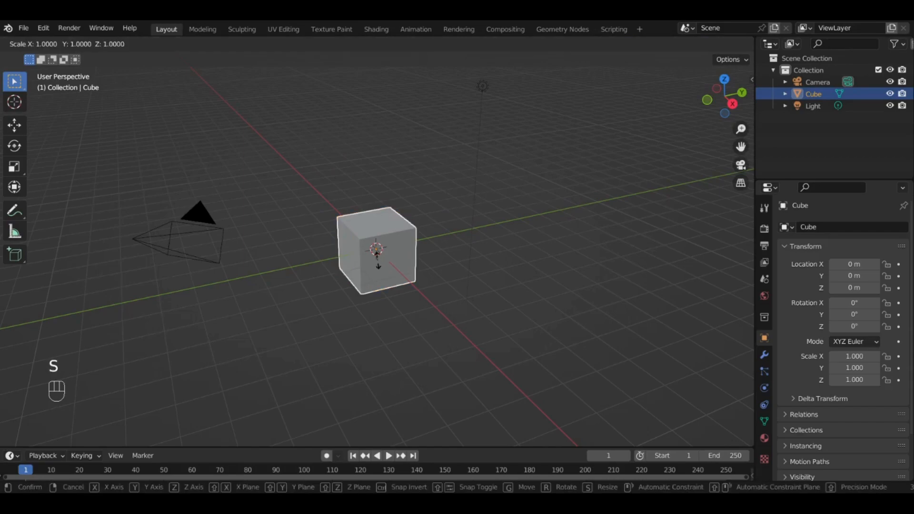
{"action": "key", "text": "KP_7"}
{"action": "left_click", "coordinate": [377, 259]}
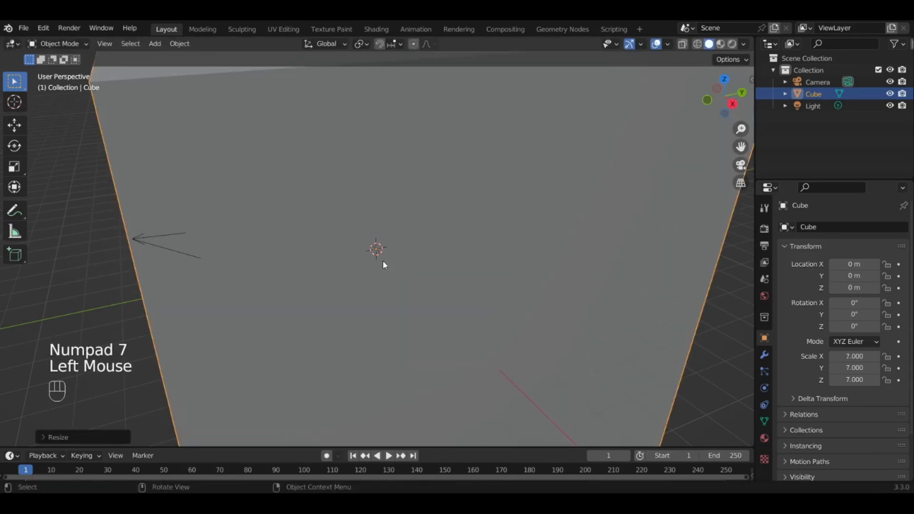
Delete the camera and the light from the scene
{"action": "left_click", "coordinate": [817, 83]}
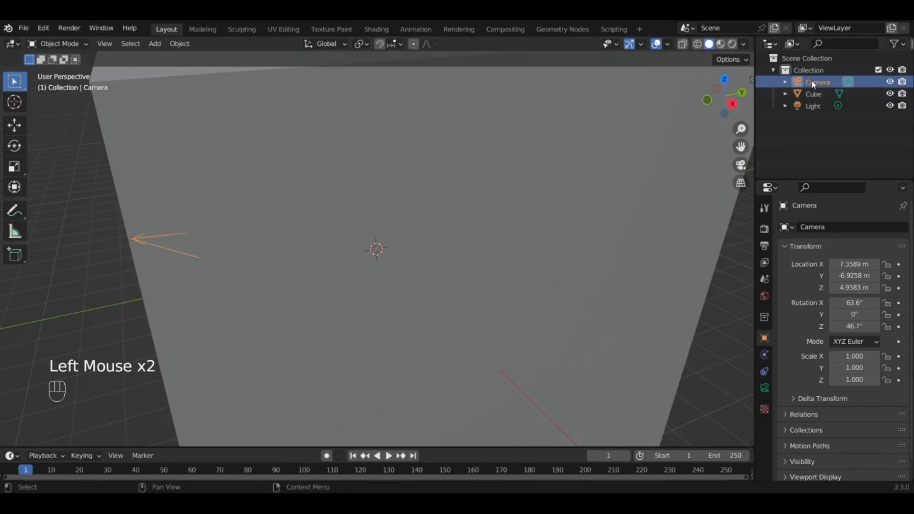
{"action": "left_click", "coordinate": [815, 103], "text": "ctrl"}
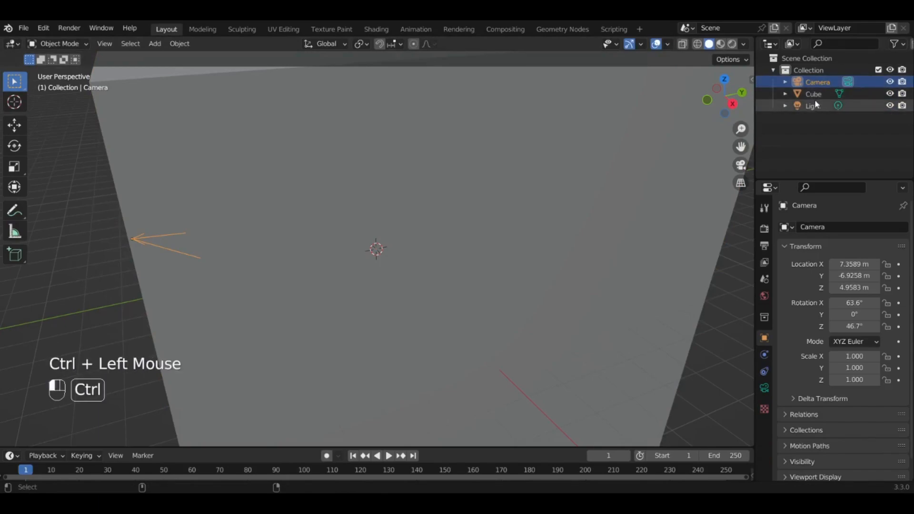
{"action": "key", "text": "Delete"}
Flatten the cube along the Z axis to a Z scale of about 2.81
{"action": "scroll", "coordinate": [595, 157], "scroll_direction": "down", "scroll_amount": 2}
{"action": "middle_click_drag", "start_coordinate": [552, 176], "coordinate": [433, 164]}
{"action": "left_click", "coordinate": [436, 167]}
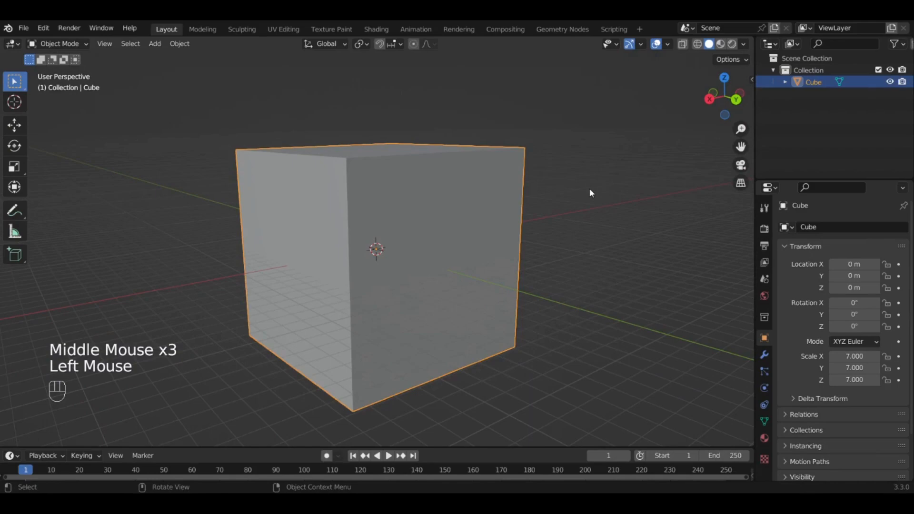
{"action": "key", "text": "s"}
{"action": "key", "text": "z"}
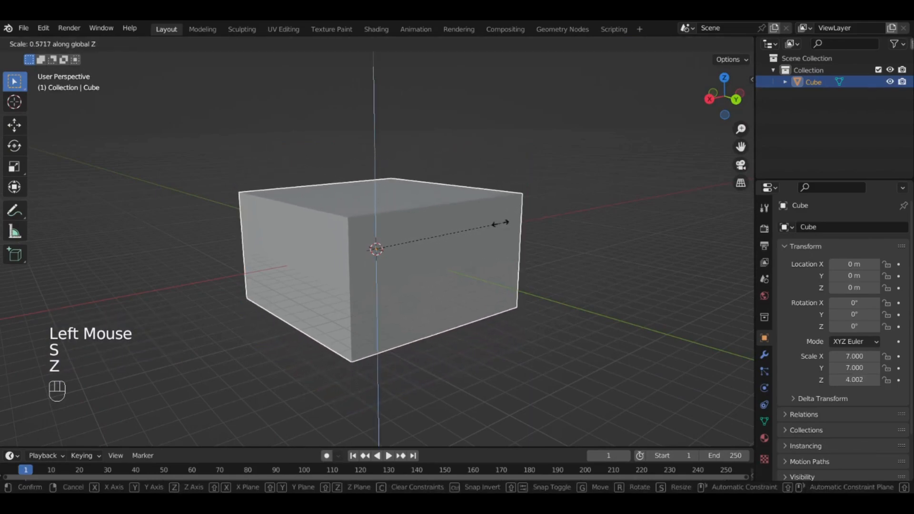
{"action": "left_click", "coordinate": [465, 235]}
Move the flattened box up along Z to about 2.81 m so that its base rests on the ground line
{"action": "key", "text": "g"}
{"action": "key", "text": "z"}
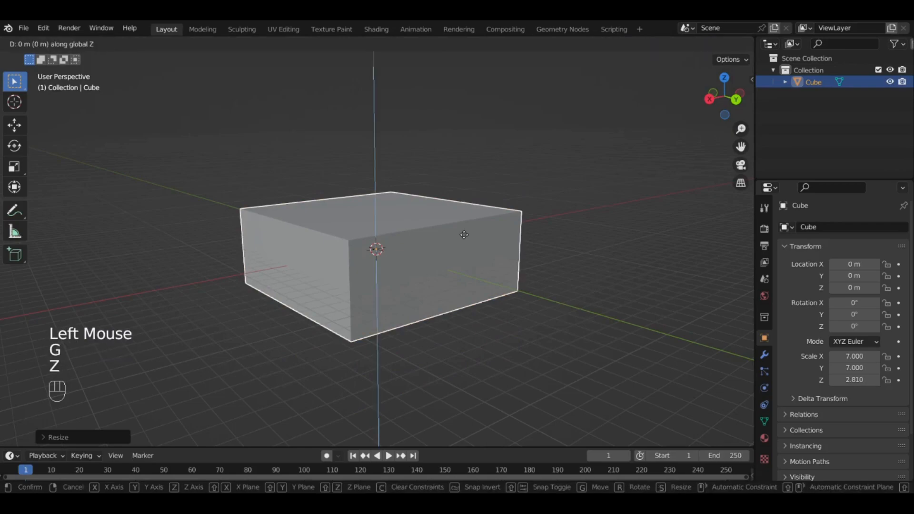
{"action": "left_click", "coordinate": [463, 201]}
{"action": "key", "text": "KP_1"}
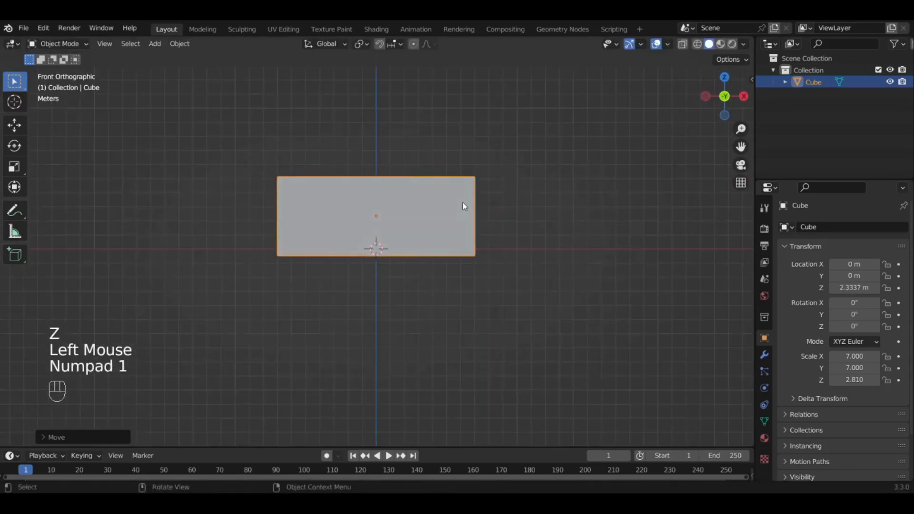
{"action": "scroll", "coordinate": [538, 283], "scroll_direction": "up", "scroll_amount": 3}
{"action": "key", "text": "g"}
{"action": "key", "text": "z"}
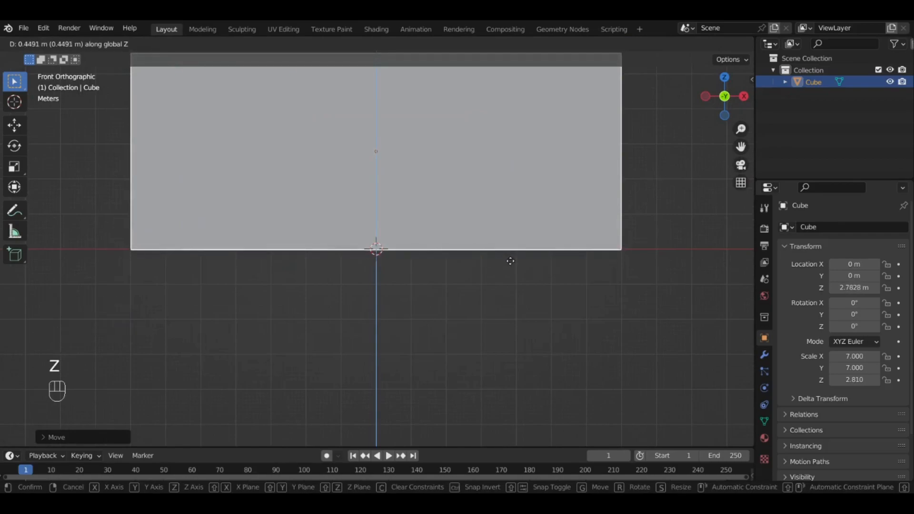
{"action": "left_click", "coordinate": [510, 260]}
Snap the 3D cursor to the centre of the box's top face and return to Object Mode
{"action": "middle_click_drag", "start_coordinate": [596, 247], "coordinate": [587, 300]}
{"action": "scroll", "coordinate": [366, 255], "scroll_direction": "down", "scroll_amount": 2}
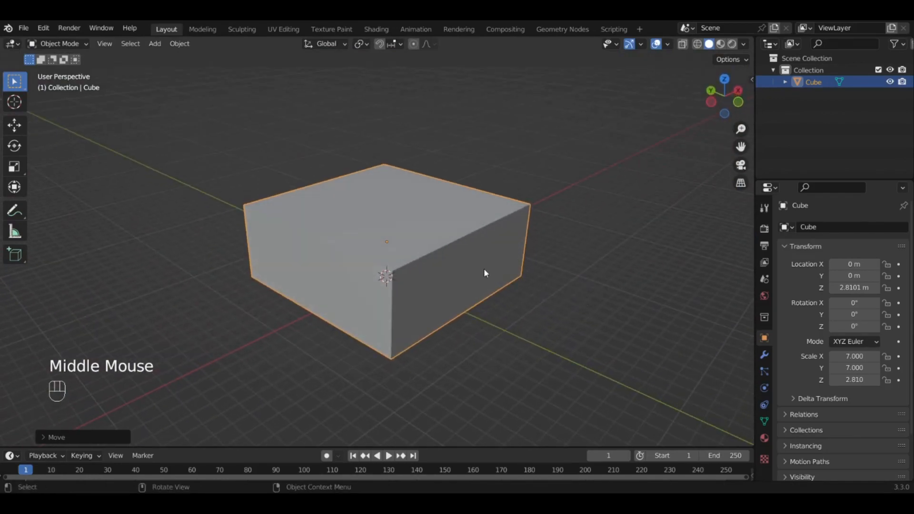
{"action": "key", "text": "Tab"}
{"action": "key", "text": "3"}
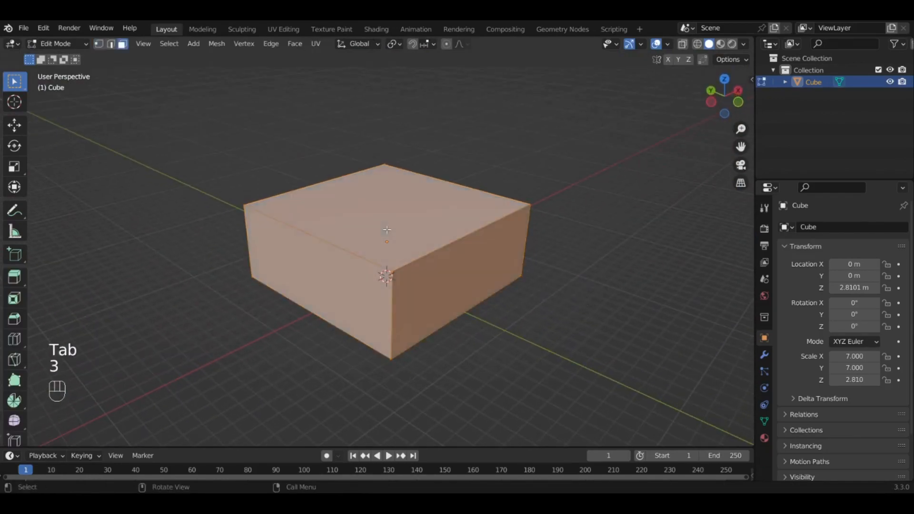
{"action": "left_click", "coordinate": [387, 230]}
{"action": "left_click", "coordinate": [387, 230]}
{"action": "middle_click_drag", "start_coordinate": [519, 230], "coordinate": [519, 210]}
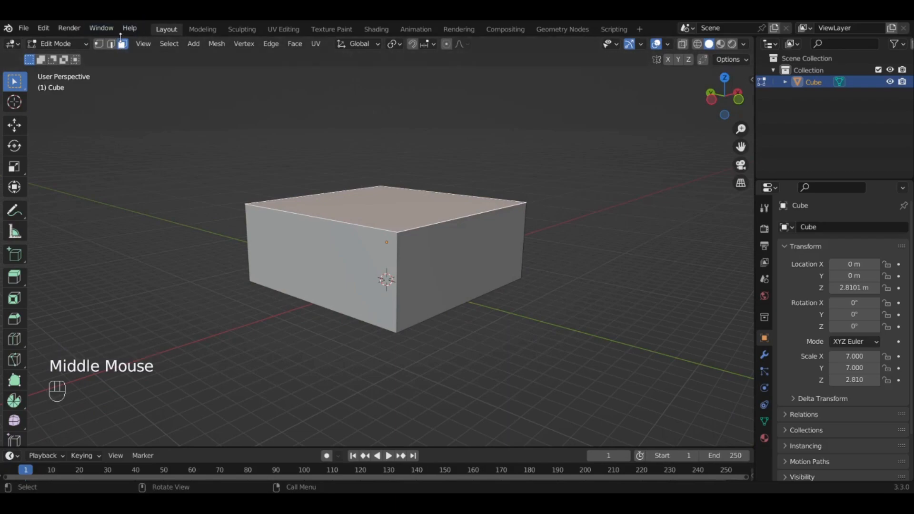
{"action": "middle_click_drag", "start_coordinate": [414, 165], "coordinate": [386, 210]}
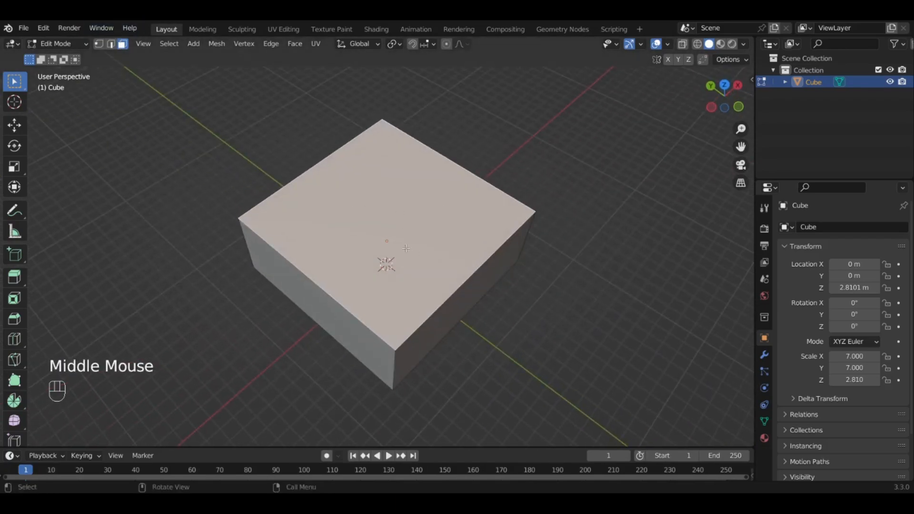
{"action": "key", "text": "shift+s"}
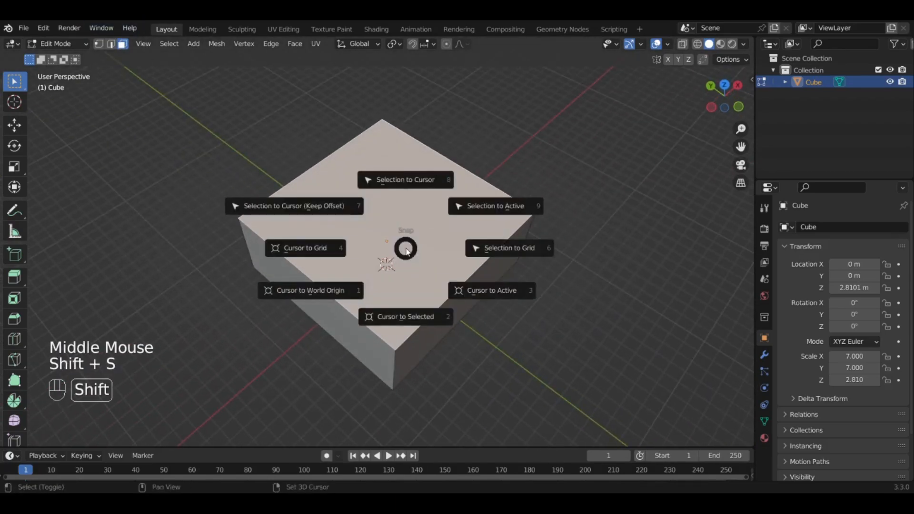
{"action": "left_click", "coordinate": [395, 324]}
{"action": "middle_click_drag", "start_coordinate": [431, 352], "coordinate": [381, 271]}
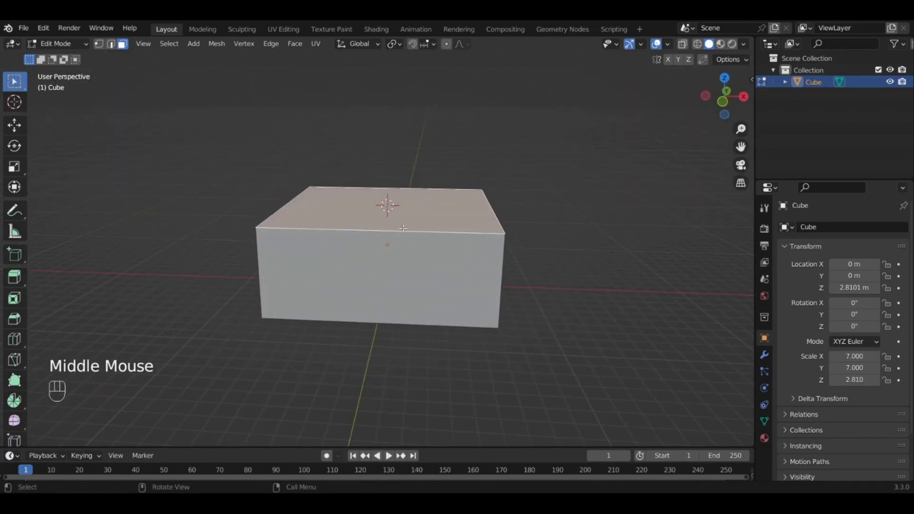
{"action": "key", "text": "Tab"}
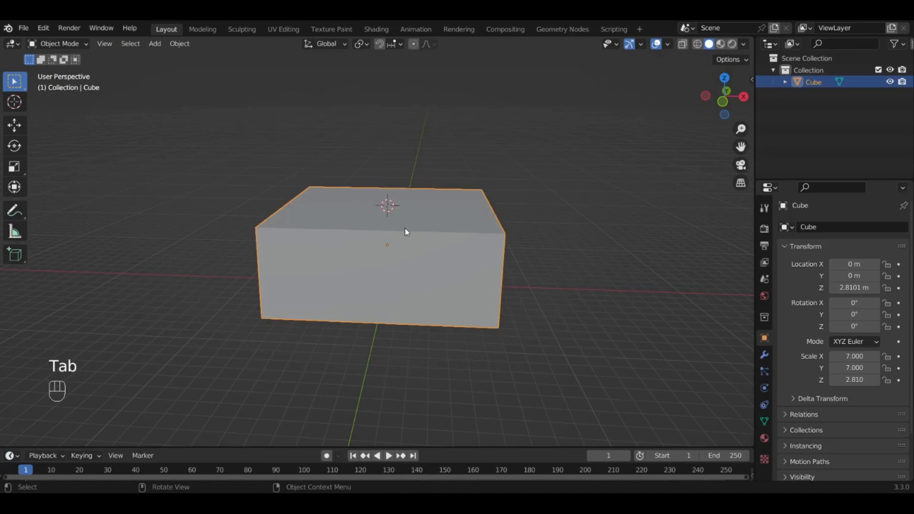
Add a cube at the 3D cursor and stretch it along Y to a scale of about 7.72, slightly beyond the box
{"action": "key", "text": "shift+a"}
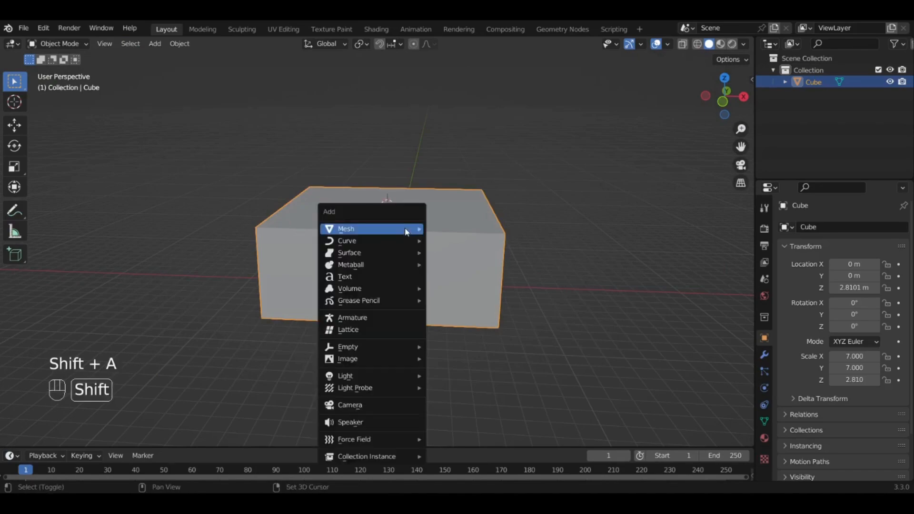
{"action": "mouse_move", "coordinate": [404, 228]}
{"action": "left_click", "coordinate": [478, 240]}
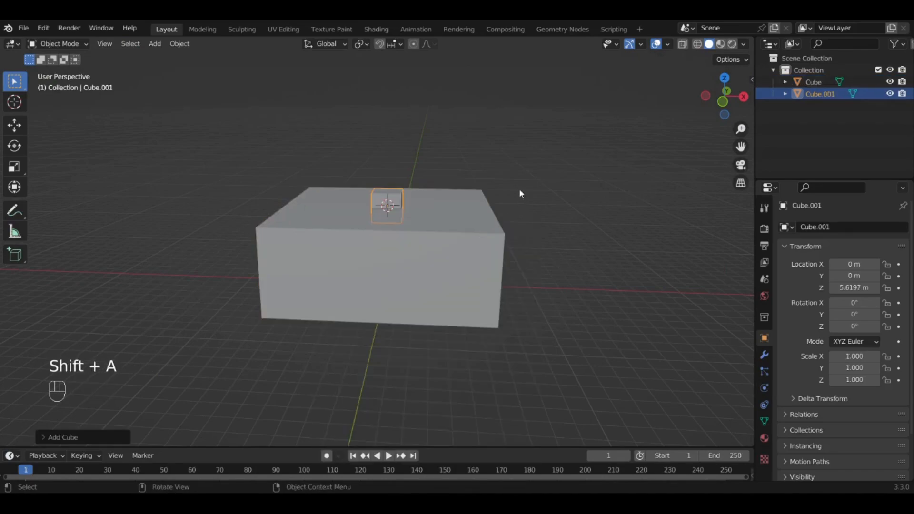
{"action": "key", "text": "KP_7"}
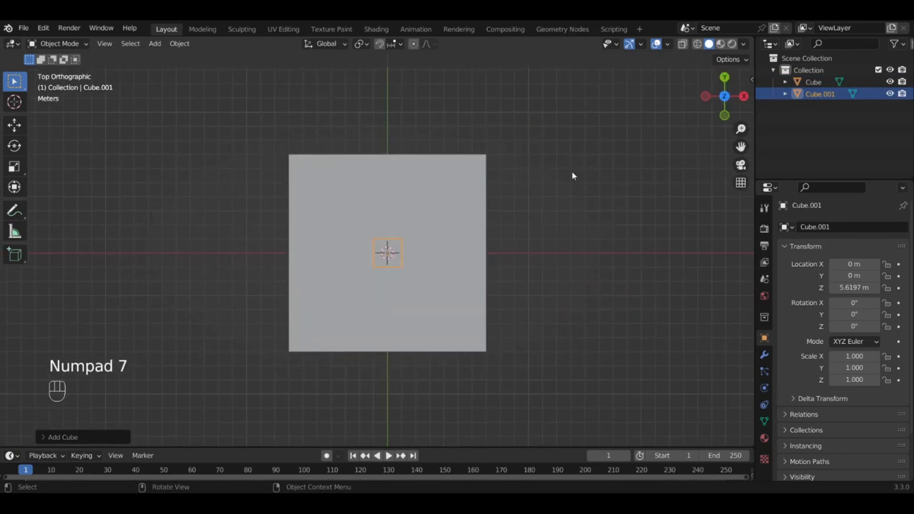
{"action": "key", "text": "alt+z"}
{"action": "key", "text": "s"}
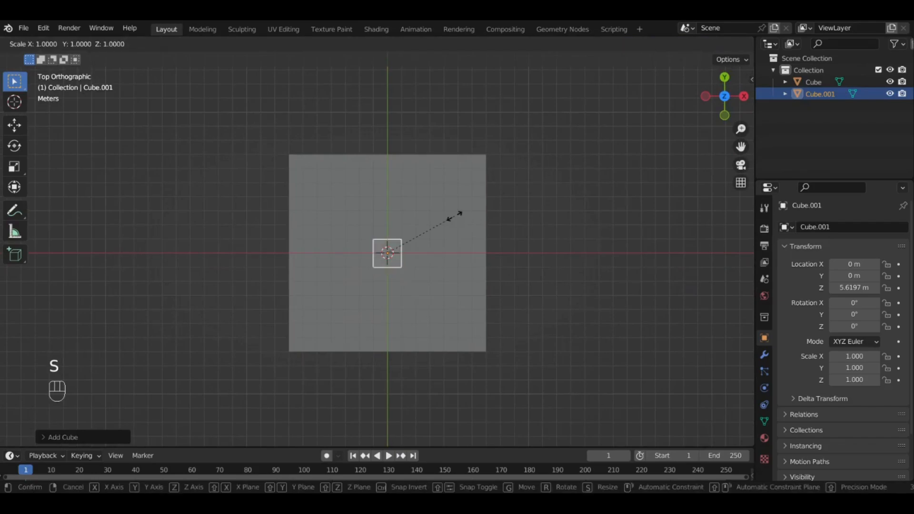
{"action": "key", "text": "y"}
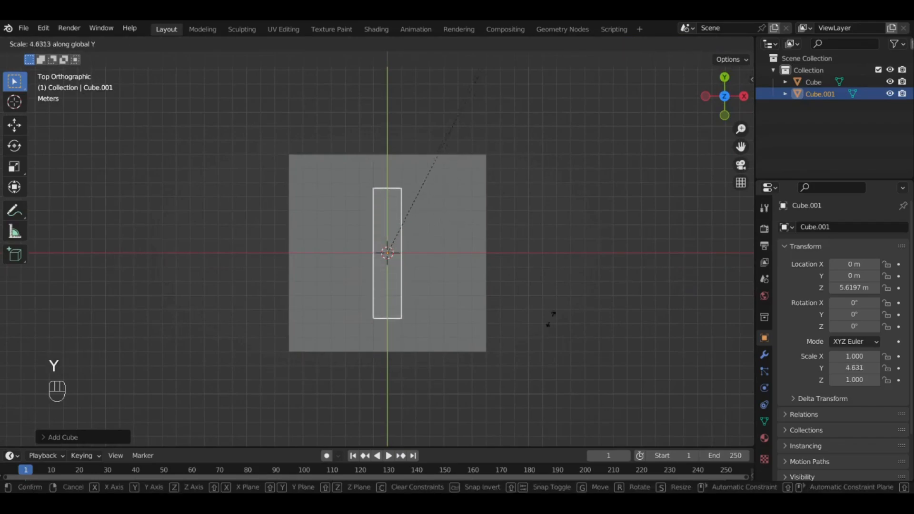
{"action": "left_click", "coordinate": [592, 96]}
{"action": "key", "text": "s"}
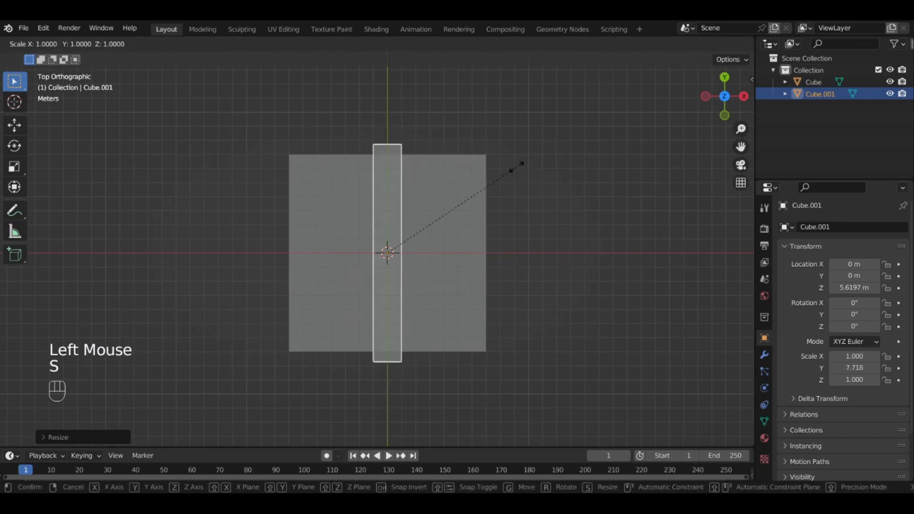
{"action": "key", "text": "z"}
{"action": "right_click", "coordinate": [463, 291]}
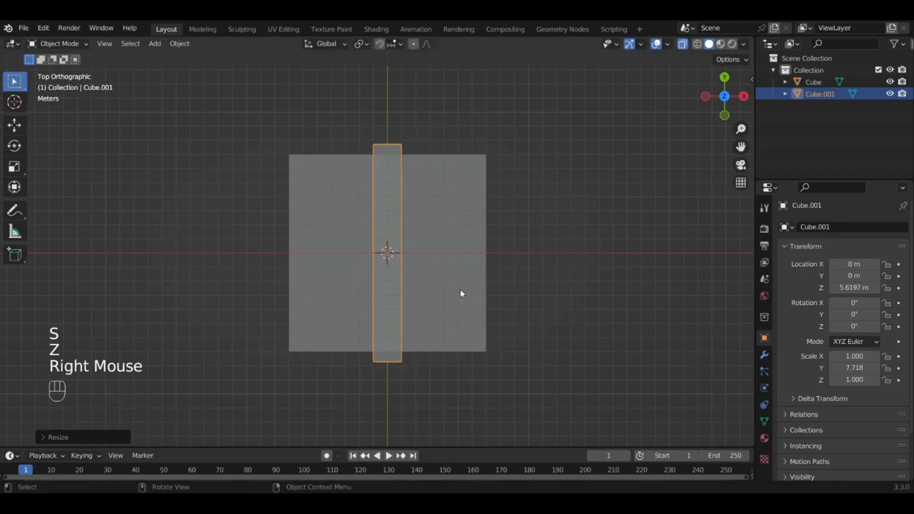
Widen the new cube along X to a scale of about 7.64 so that it overhangs the box's sides
{"action": "key", "text": "s"}
{"action": "key", "text": "x"}
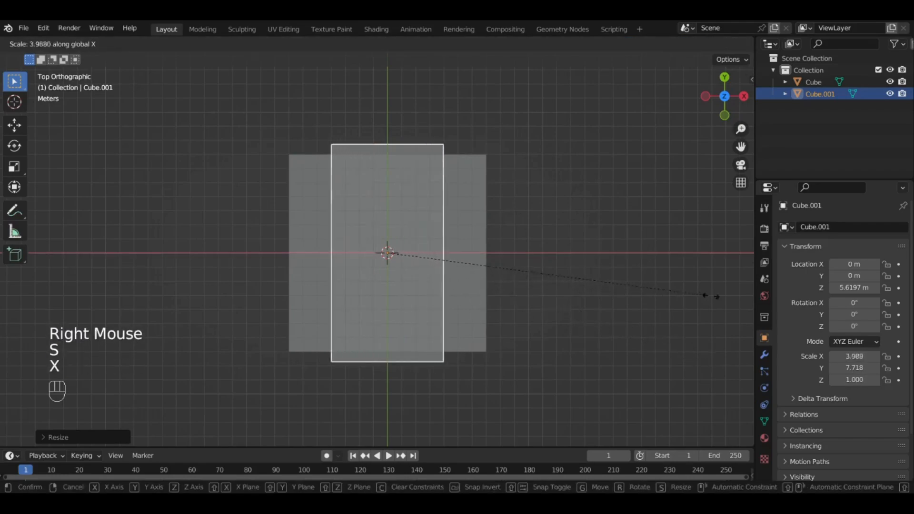
{"action": "left_click", "coordinate": [241, 307]}
{"action": "middle_click_drag", "start_coordinate": [485, 382], "coordinate": [502, 262]}
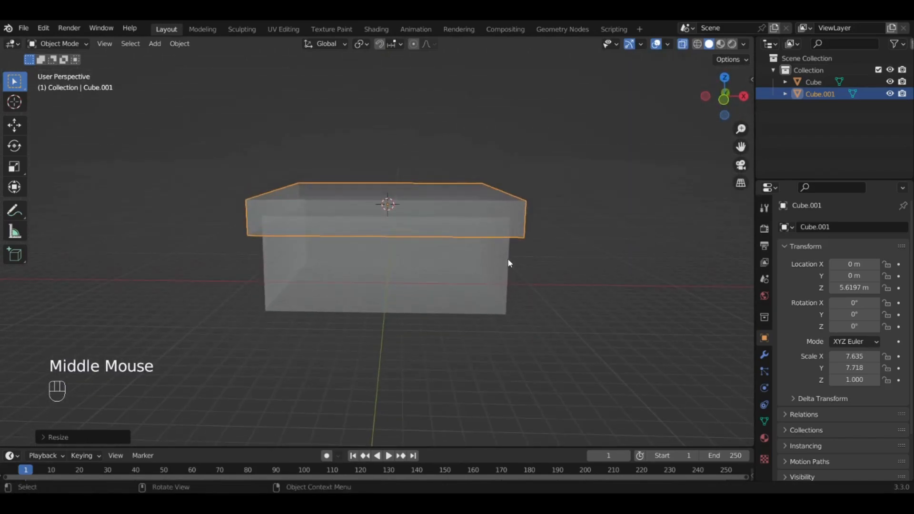
{"action": "key", "text": "alt+z"}
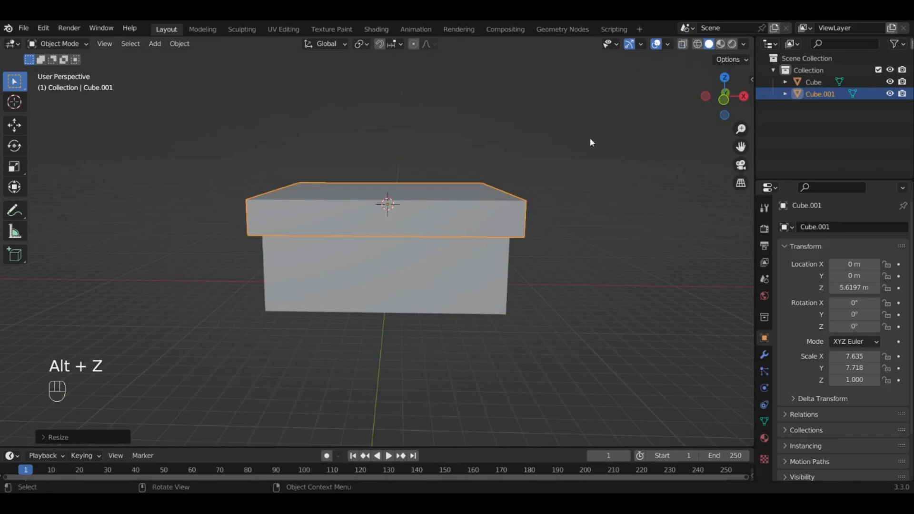
Thin the roof slab's mesh along the Z axis in Edit Mode
{"action": "key", "text": "Tab"}
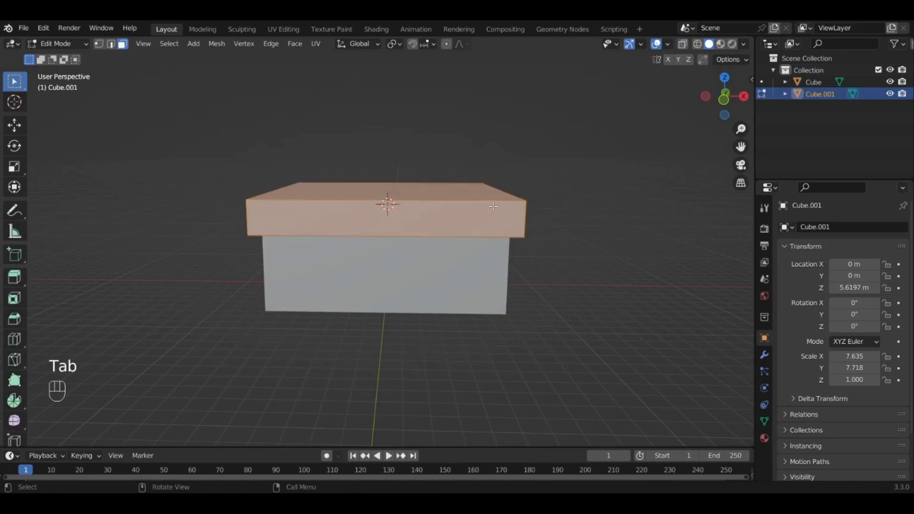
{"action": "middle_click_drag", "start_coordinate": [494, 206], "coordinate": [474, 191]}
{"action": "key", "text": "s"}
{"action": "key", "text": "z"}
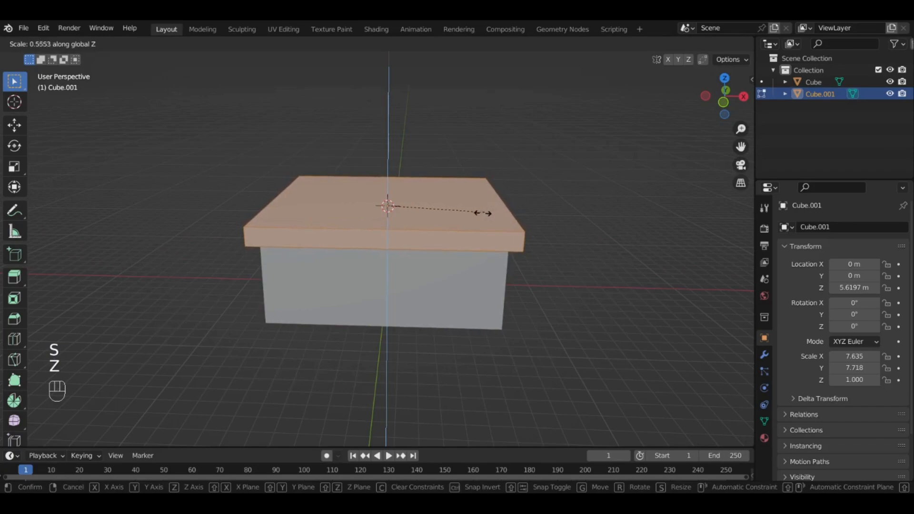
{"action": "left_click", "coordinate": [416, 233]}
Shrink the roof slab's top face to a small square at its centre and raise it along Z to form a hipped roof
{"action": "double_click", "coordinate": [421, 218]}
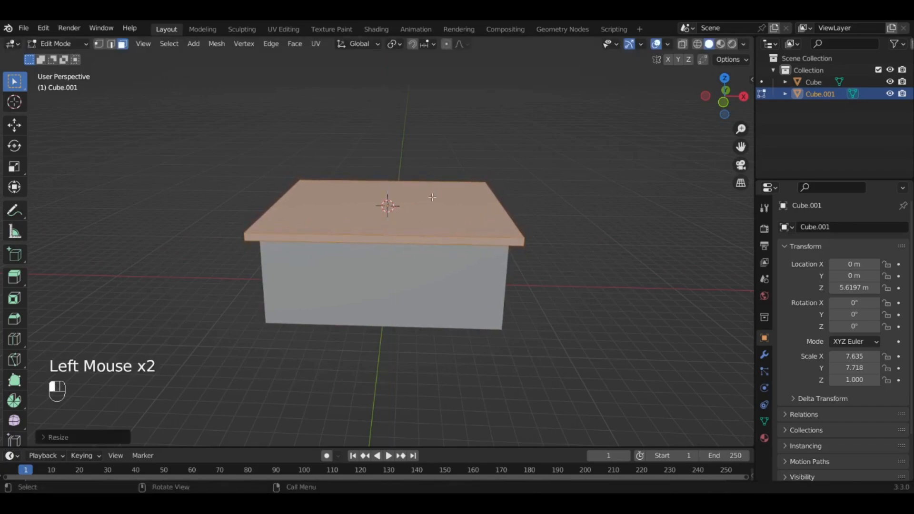
{"action": "key", "text": "s"}
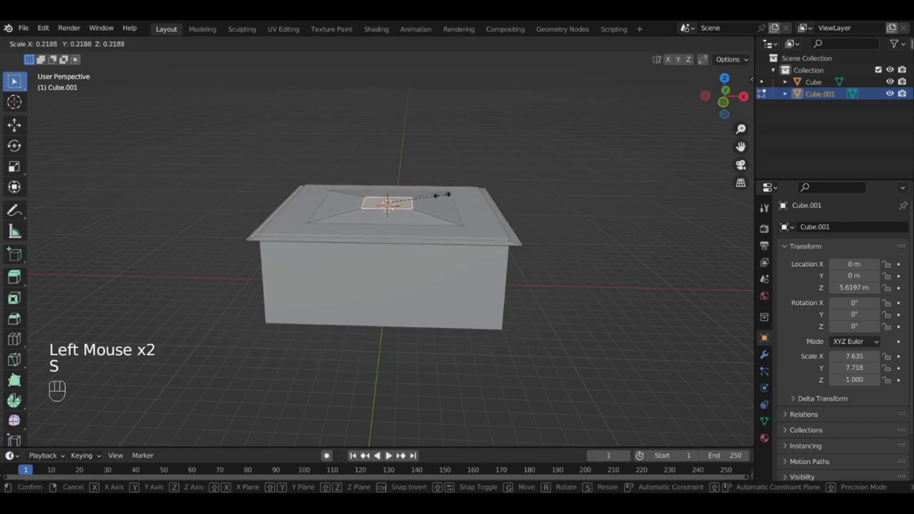
{"action": "left_click", "coordinate": [397, 203]}
{"action": "key", "text": "g"}
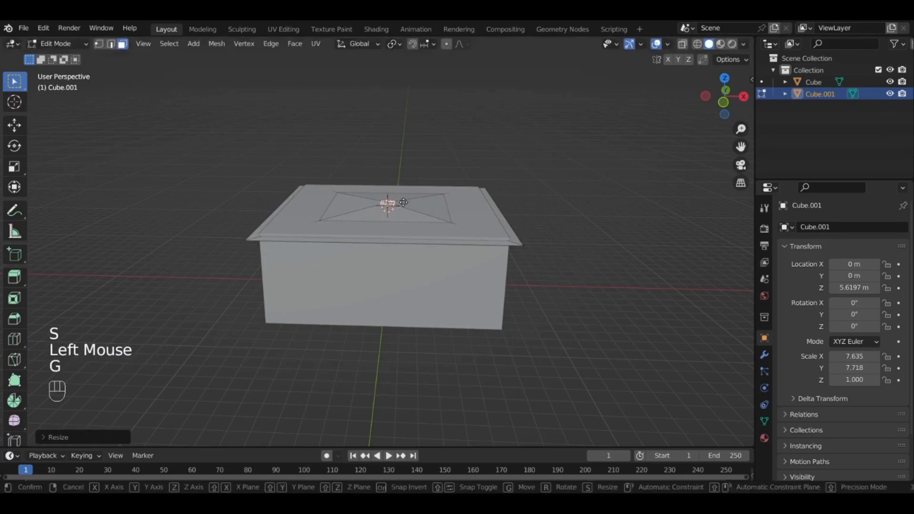
{"action": "key", "text": "z"}
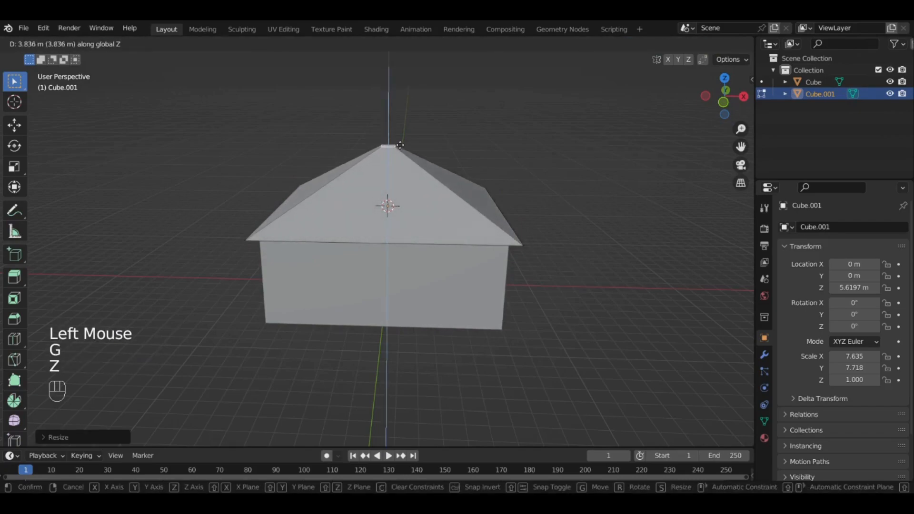
{"action": "left_click", "coordinate": [443, 206]}
{"action": "middle_click_drag", "start_coordinate": [444, 206], "coordinate": [358, 212]}
{"action": "key", "text": "Tab"}
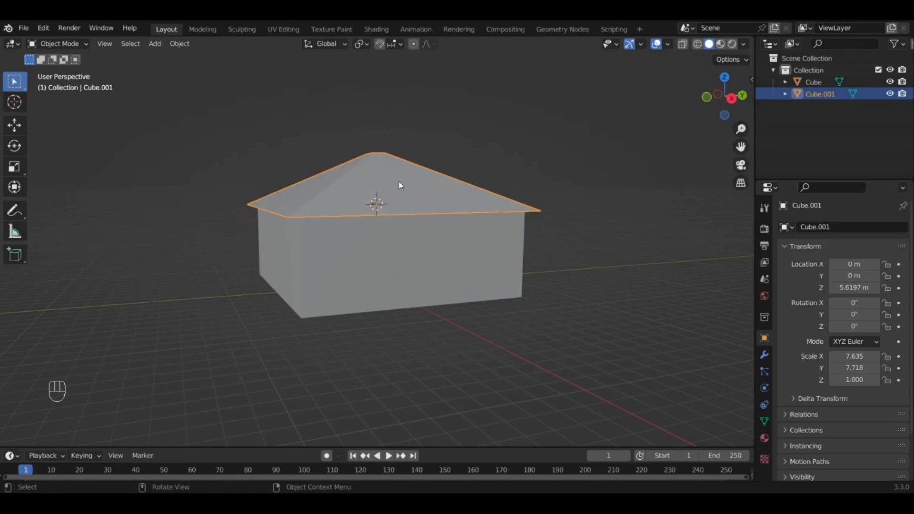
{"action": "key", "text": "shift"}
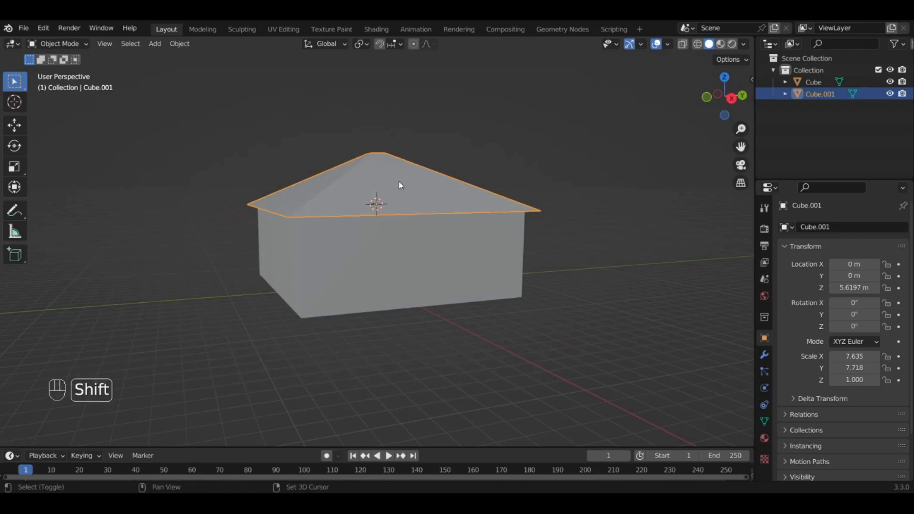
Parent the roof to the box-shaped house body
{"action": "left_click", "coordinate": [361, 258], "text": "shift"}
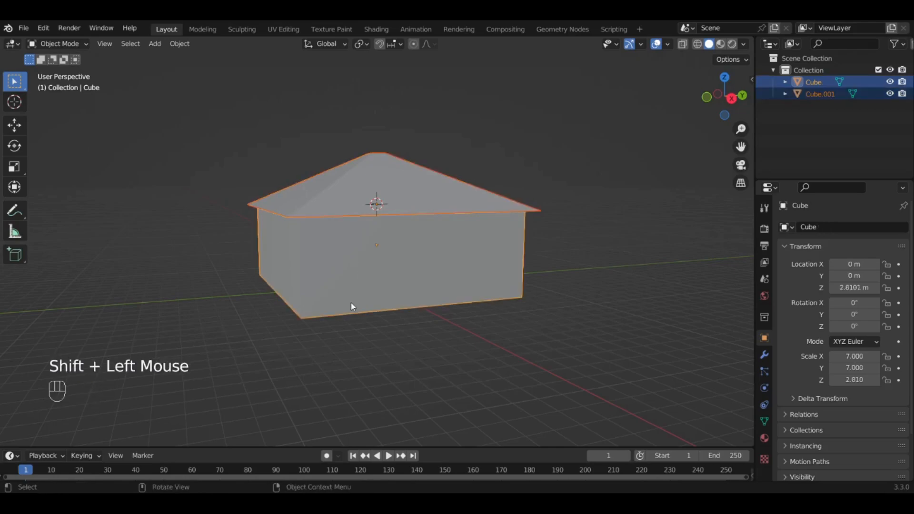
{"action": "key", "text": "ctrl+p"}
{"action": "left_click", "coordinate": [281, 260]}
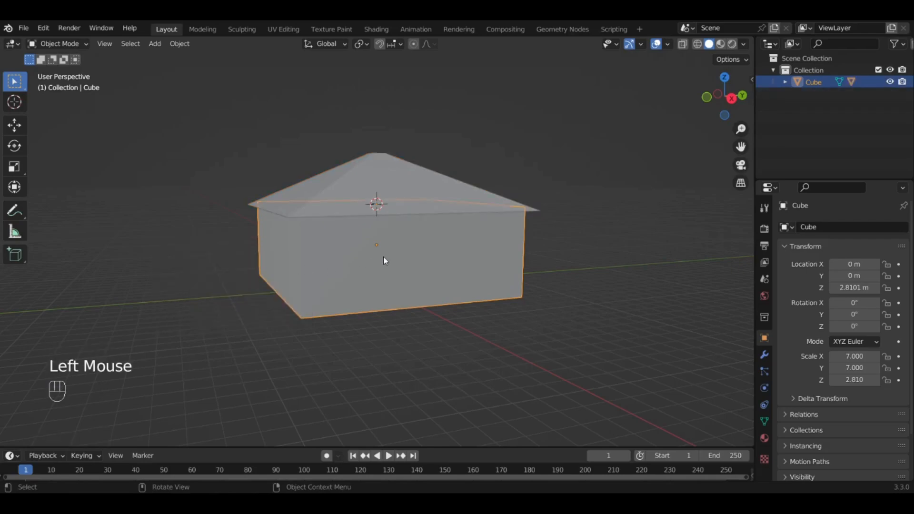
Try rotating and moving the house body to test whether the roof follows it
{"action": "key", "text": "r"}
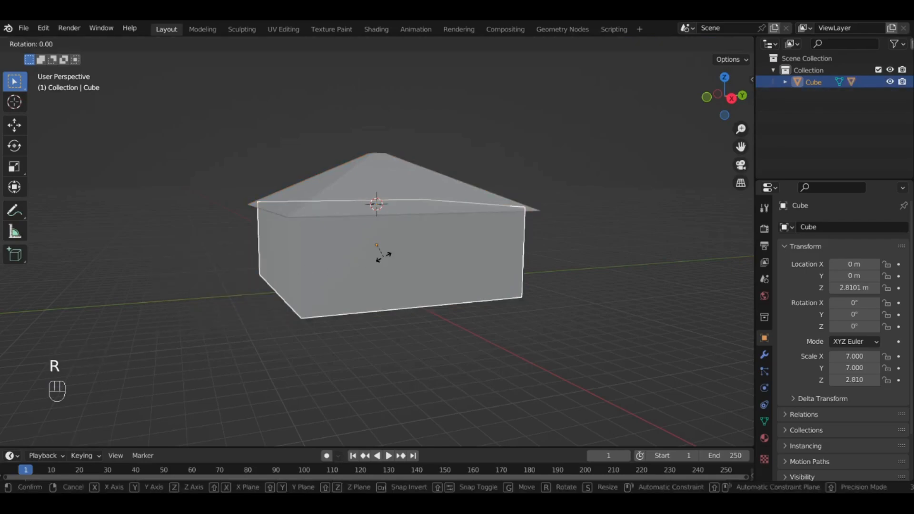
{"action": "right_click", "coordinate": [289, 238]}
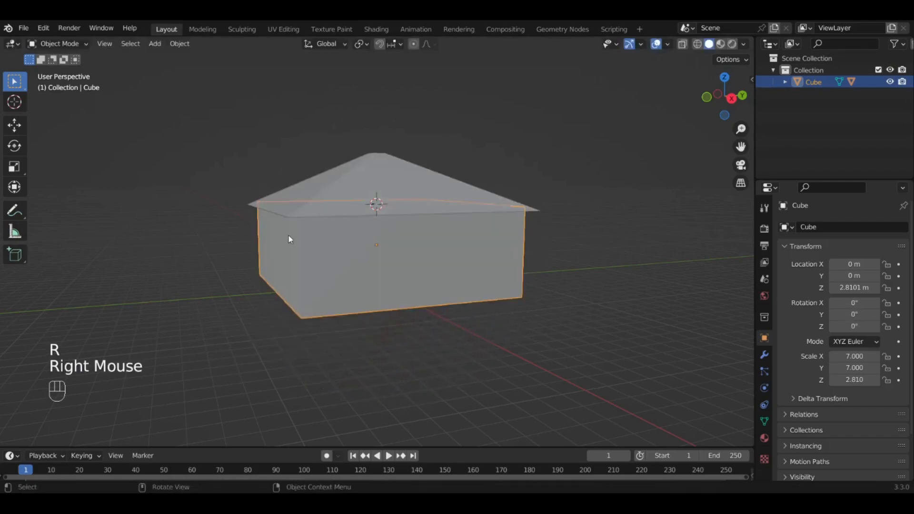
{"action": "key", "text": "g"}
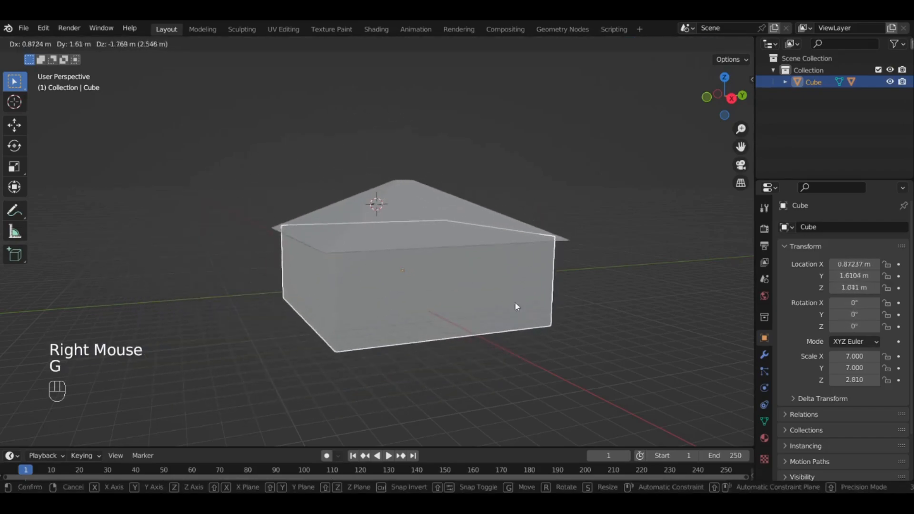
{"action": "right_click", "coordinate": [447, 192]}
Try moving and rotating the roof on its own, cancelling each transform
{"action": "left_click", "coordinate": [446, 191]}
{"action": "key", "text": "g"}
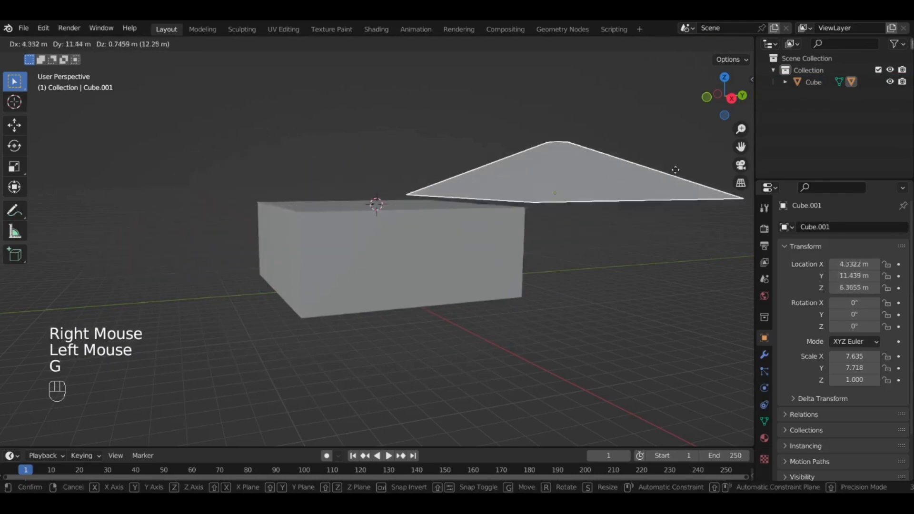
{"action": "right_click", "coordinate": [492, 156]}
{"action": "key", "text": "r"}
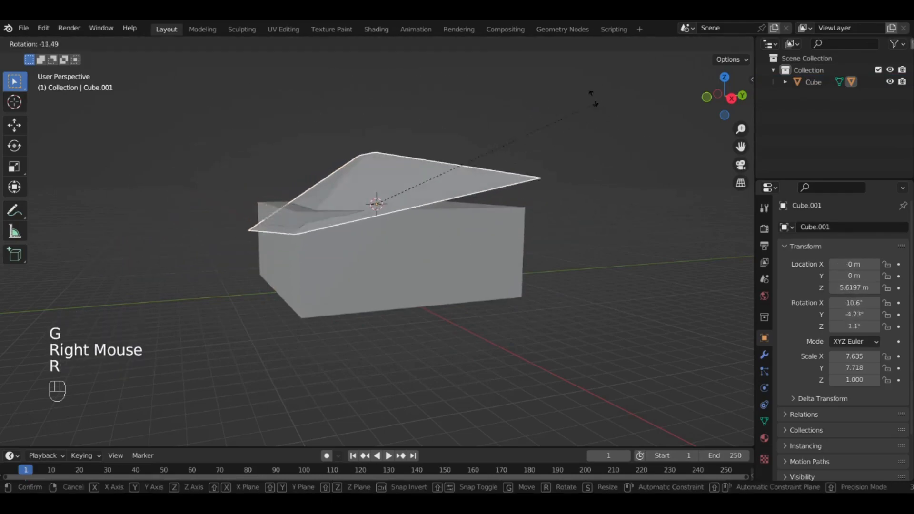
{"action": "right_click", "coordinate": [490, 155]}
{"action": "key", "text": "g"}
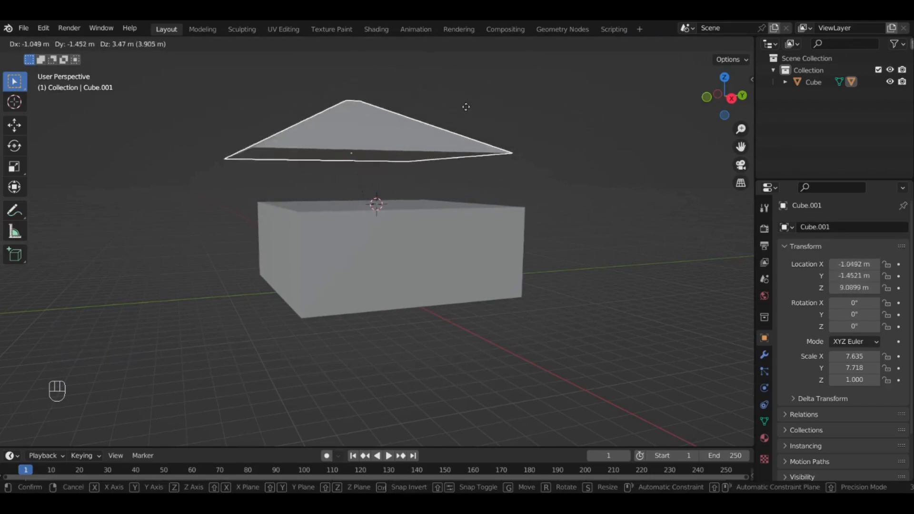
{"action": "right_click", "coordinate": [501, 88]}
Lift the roof off the body to a Z location of about 12.33 m and test moving each part
{"action": "key", "text": "g"}
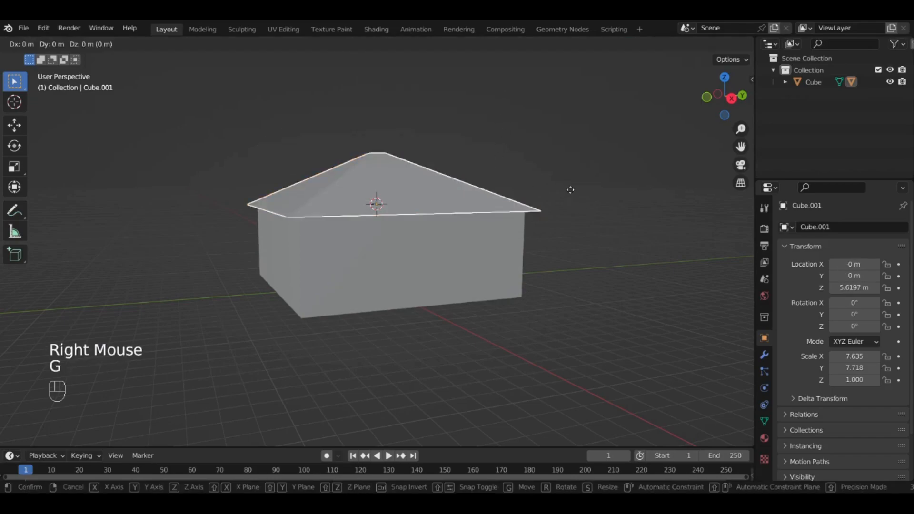
{"action": "left_click", "coordinate": [574, 95]}
{"action": "left_click", "coordinate": [426, 234]}
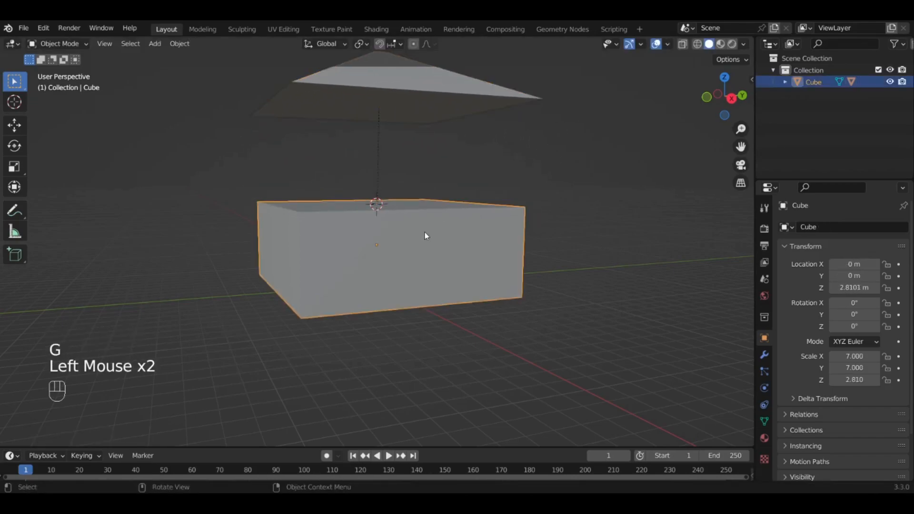
{"action": "key", "text": "g"}
{"action": "right_click", "coordinate": [451, 208]}
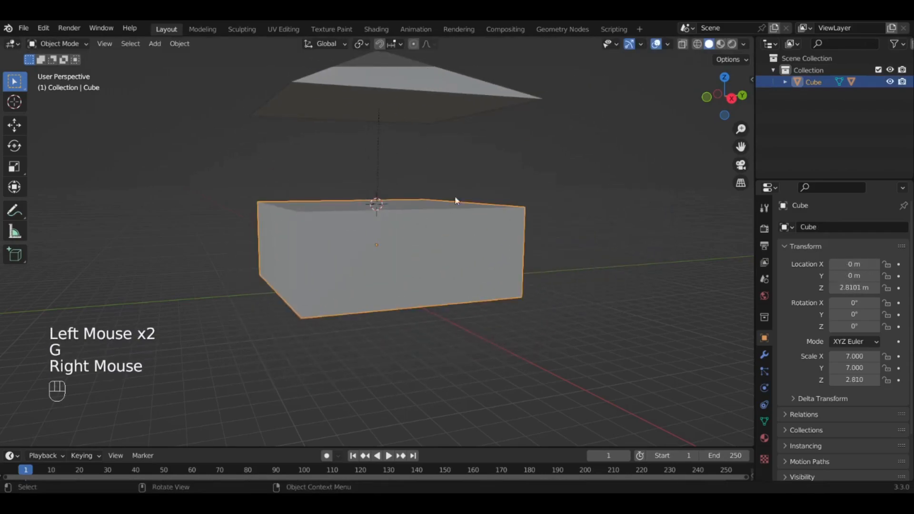
{"action": "left_click", "coordinate": [421, 114]}
{"action": "key", "text": "g"}
{"action": "key", "text": "z"}
{"action": "right_click", "coordinate": [420, 114]}
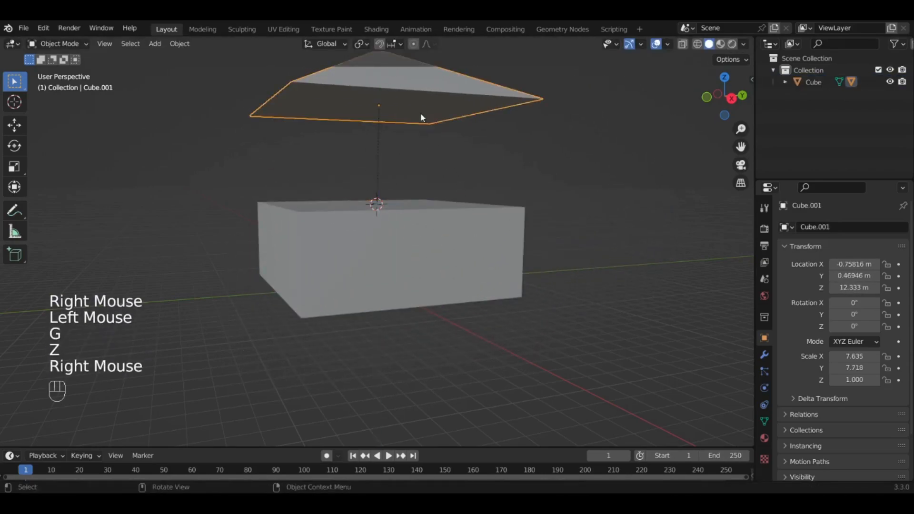
Undo the roof's lift and clear the selection
{"action": "key", "text": "ctrl+z"}
{"action": "key", "text": "ctrl+z"}
{"action": "key", "text": "ctrl+z"}
{"action": "left_click", "coordinate": [512, 145]}
Cut two vertical edge loops and one horizontal mid-height loop into the house body to outline a doorway
{"action": "middle_click_drag", "start_coordinate": [512, 146], "coordinate": [461, 242]}
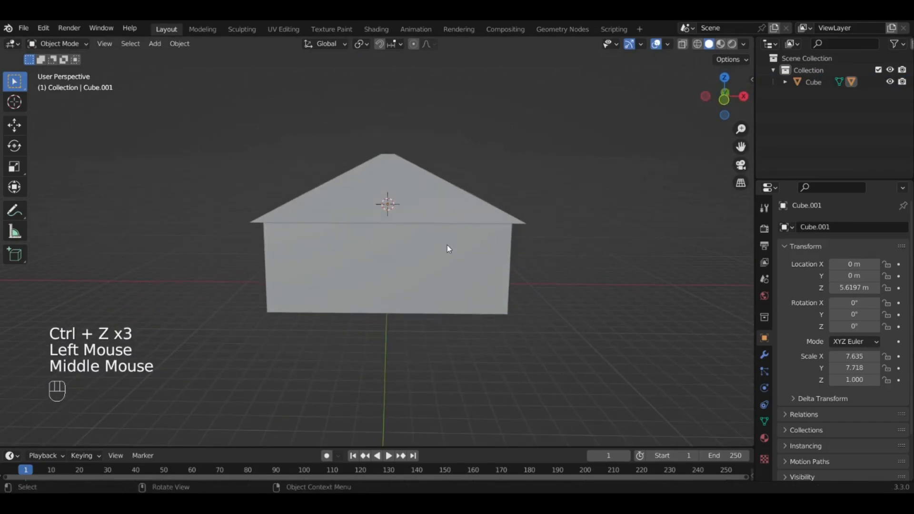
{"action": "left_click", "coordinate": [447, 244]}
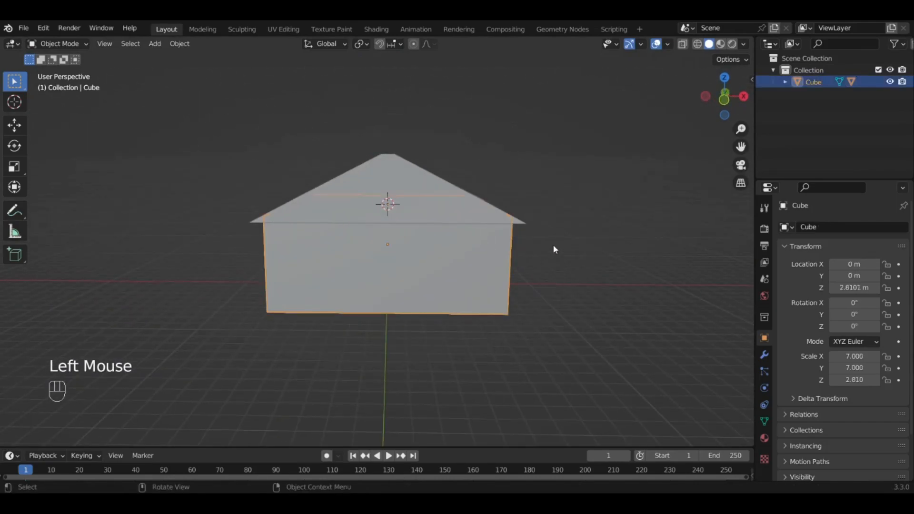
{"action": "key", "text": "Tab"}
{"action": "middle_click_drag", "start_coordinate": [593, 290], "coordinate": [284, 353]}
{"action": "left_click", "coordinate": [14, 339]}
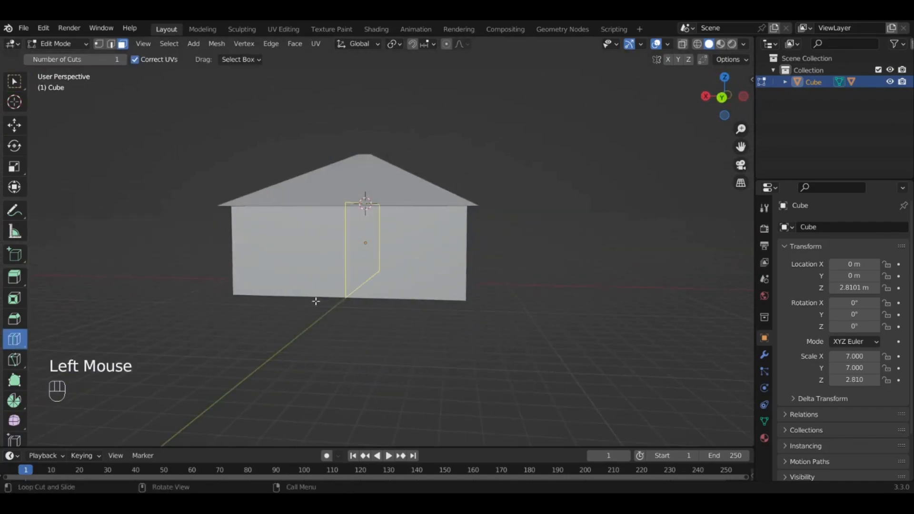
{"action": "left_click_drag", "start_coordinate": [316, 301], "coordinate": [305, 297]}
{"action": "left_click_drag", "start_coordinate": [364, 301], "coordinate": [338, 302]}
{"action": "left_click_drag", "start_coordinate": [284, 257], "coordinate": [281, 263]}
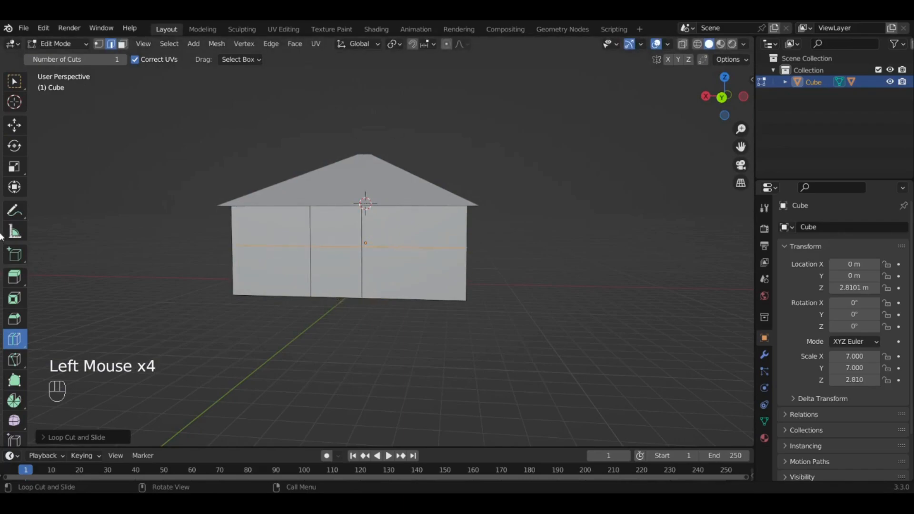
{"action": "left_click", "coordinate": [15, 81]}
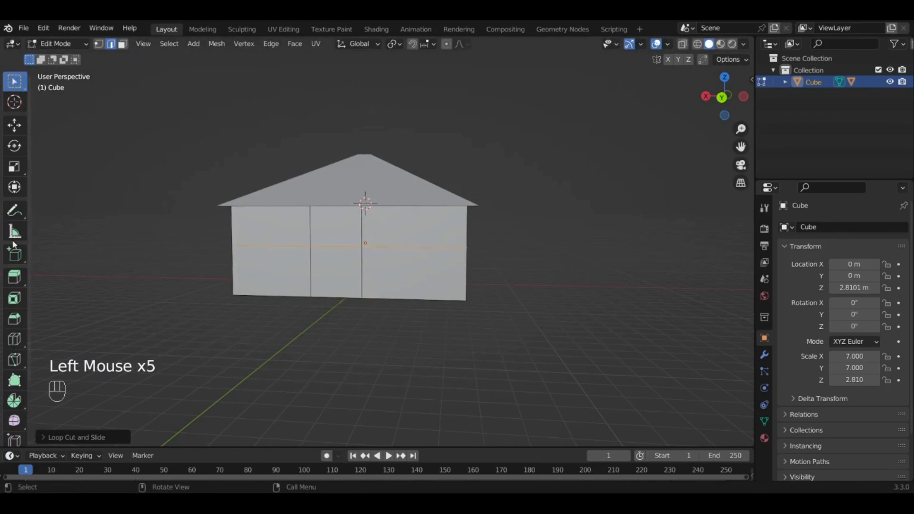
Add a vertical loop cut midway between the doorway's two side loops to divide it into two door leaves
{"action": "left_click", "coordinate": [14, 339]}
{"action": "left_click_drag", "start_coordinate": [331, 288], "coordinate": [329, 293]}
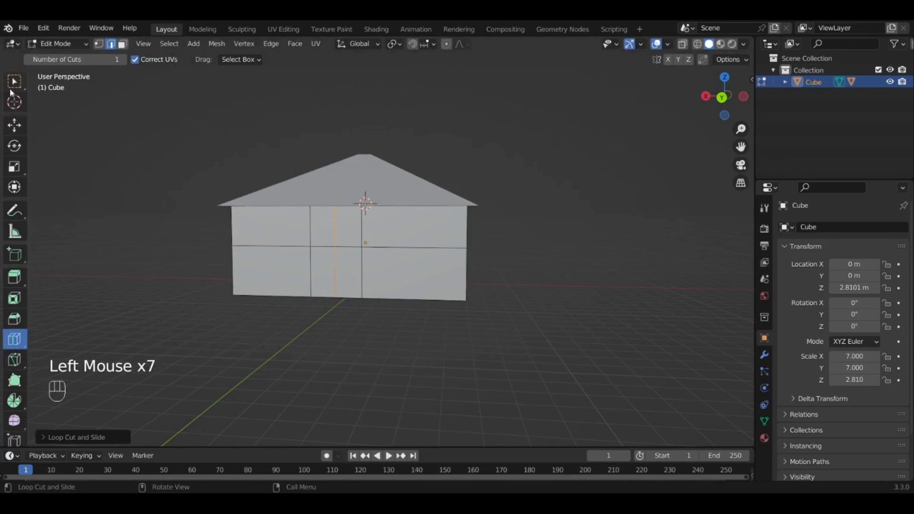
{"action": "left_click", "coordinate": [12, 88]}
Separate the two lower doorway faces together from the house body as a single object
{"action": "scroll", "coordinate": [245, 278], "scroll_direction": "up", "scroll_amount": 3}
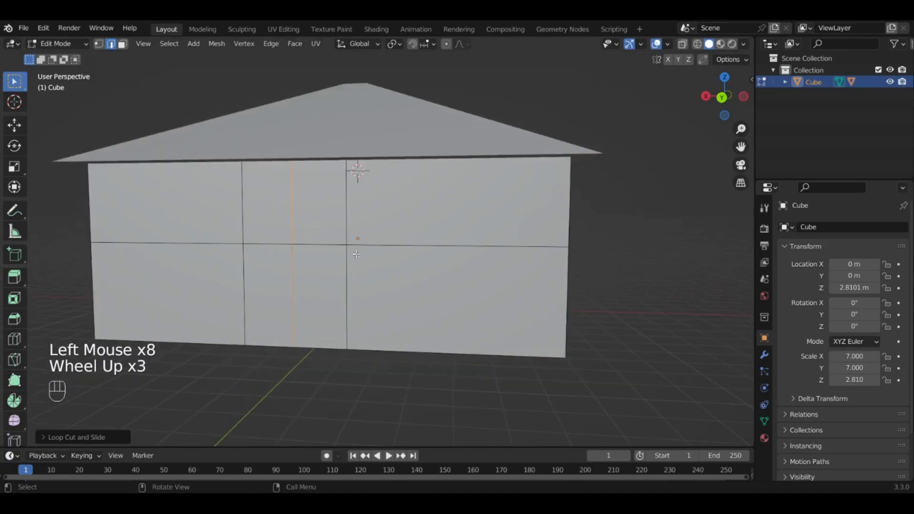
{"action": "key", "text": "3"}
{"action": "left_click", "coordinate": [278, 298]}
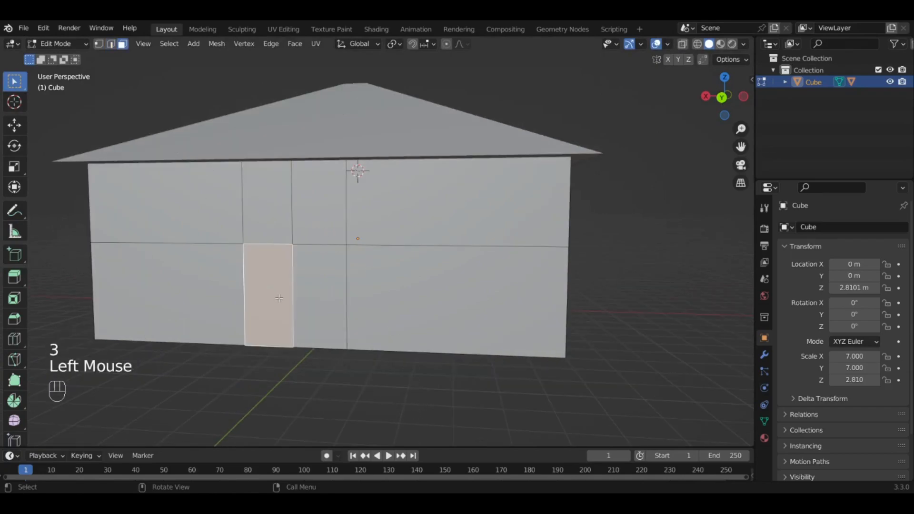
{"action": "left_click", "coordinate": [330, 302], "text": "shift"}
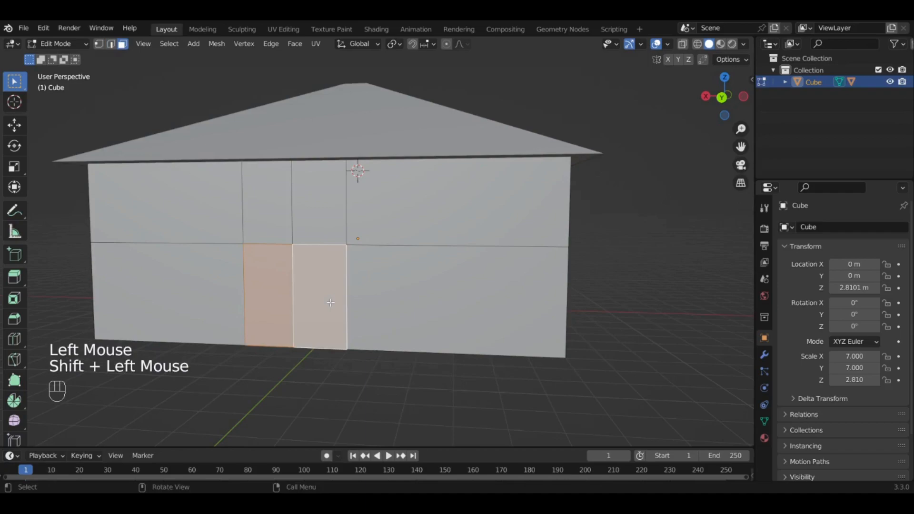
{"action": "key", "text": "p"}
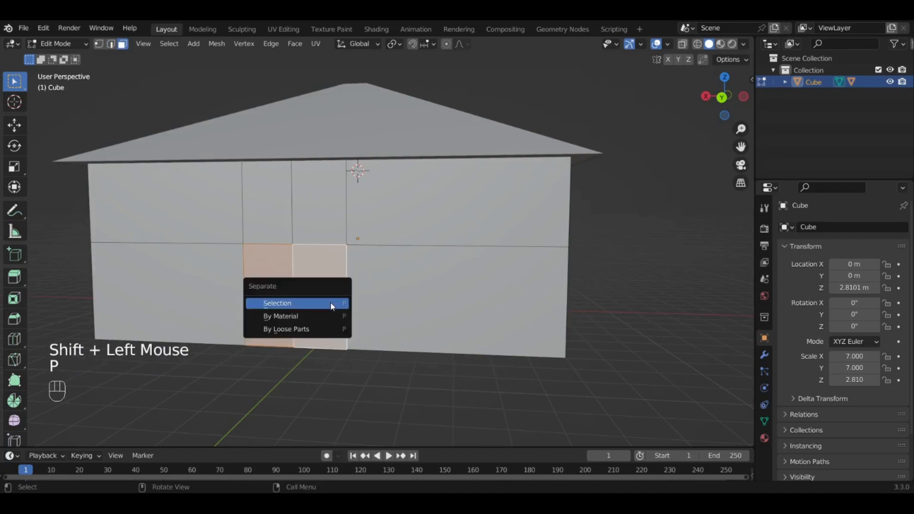
{"action": "left_click", "coordinate": [332, 304]}
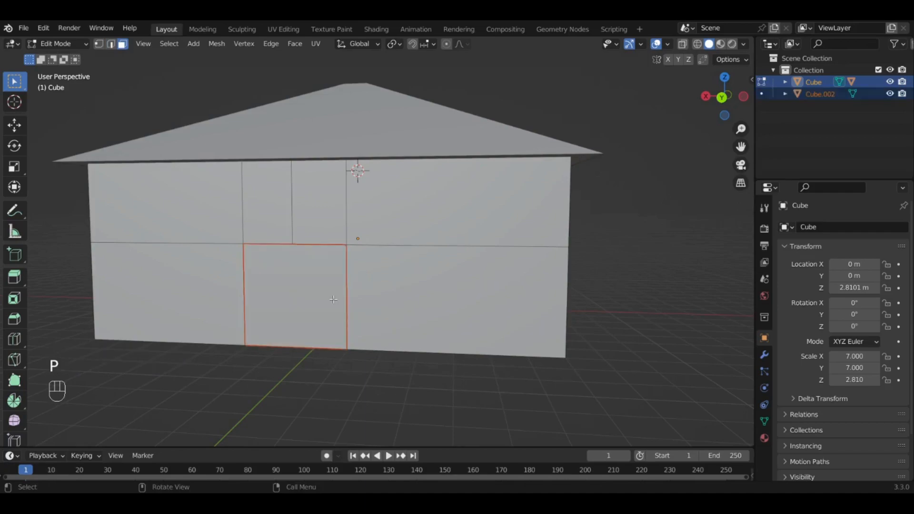
{"action": "key", "text": "ctrl+z"}
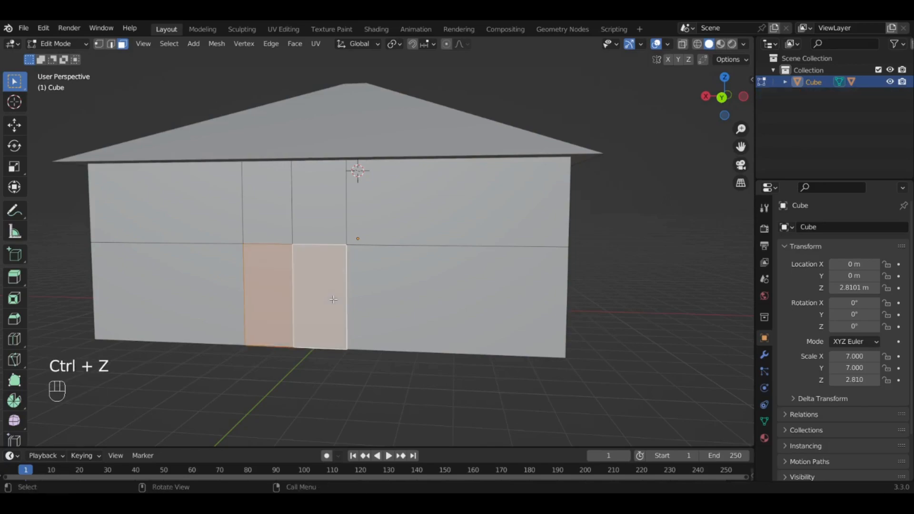
{"action": "key", "text": "p"}
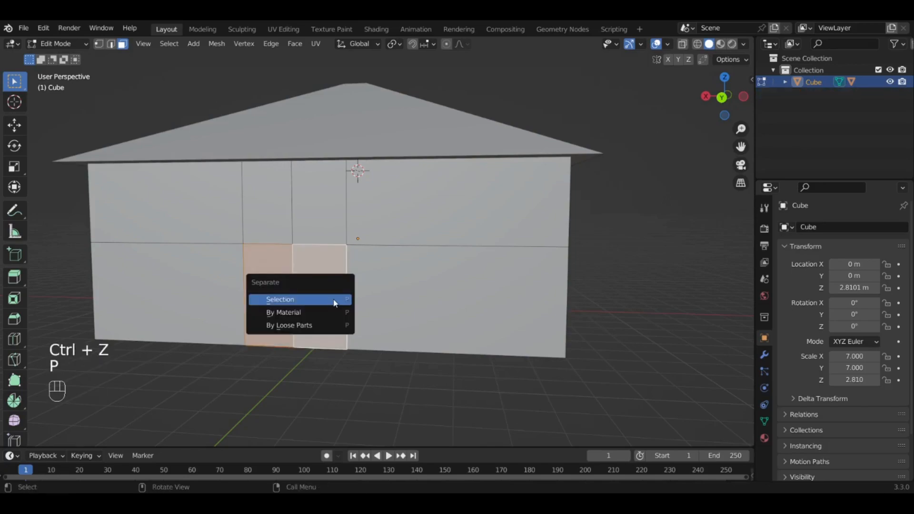
{"action": "left_click", "coordinate": [333, 300]}
{"action": "key", "text": "Tab"}
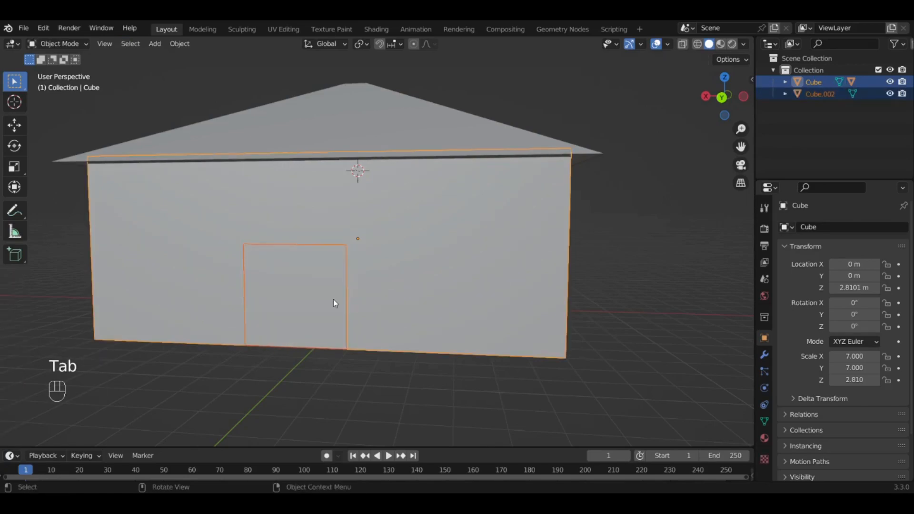
Try moving the separated door panel, and undo back to before the joint separation of the two faces
{"action": "left_click", "coordinate": [333, 299]}
{"action": "key", "text": "g"}
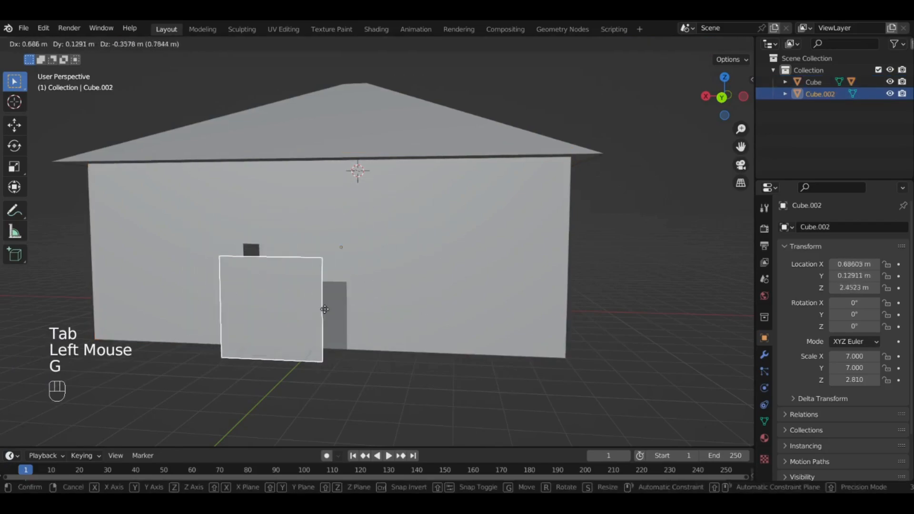
{"action": "right_click", "coordinate": [329, 276]}
{"action": "key", "text": "ctrl+z"}
{"action": "key", "text": "ctrl+z"}
{"action": "key", "text": "ctrl+z"}
{"action": "key", "text": "ctrl+z"}
{"action": "key", "text": "ctrl+z"}
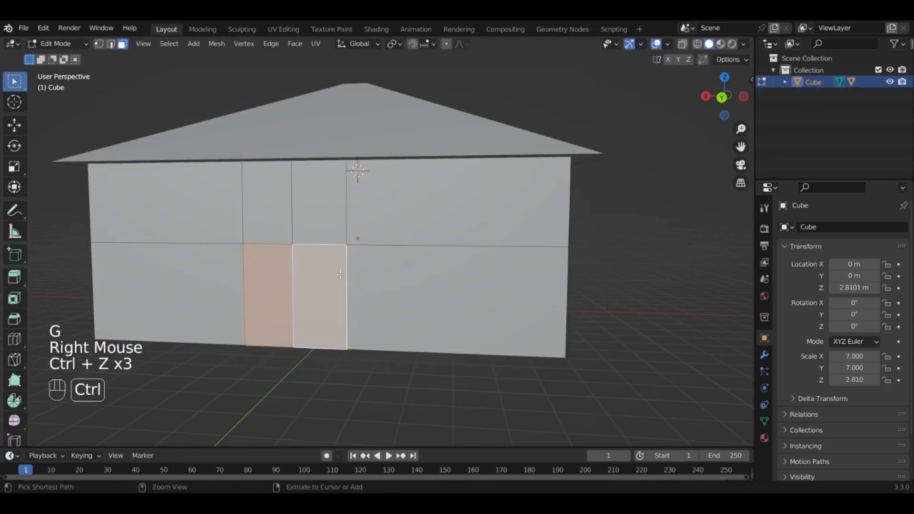
Separate each of the two lower doorway faces from the house body into its own object
{"action": "left_click", "coordinate": [318, 302]}
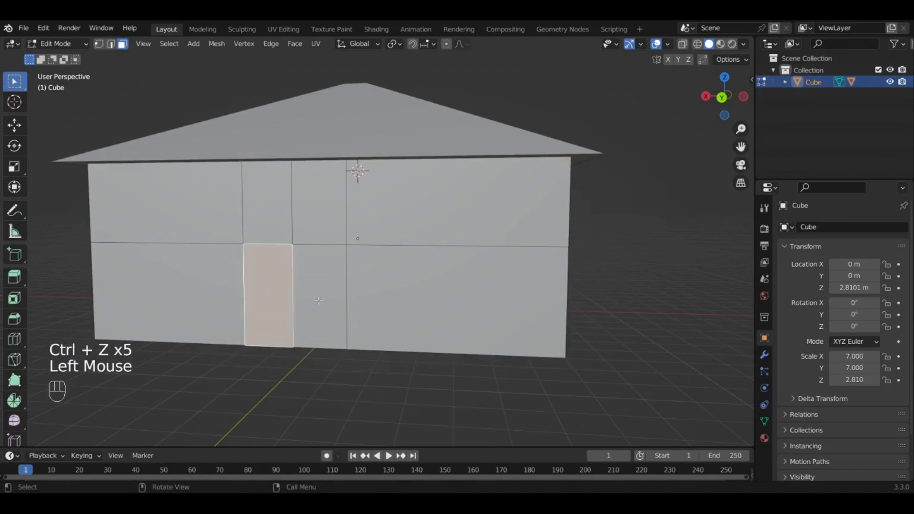
{"action": "key", "text": "p"}
{"action": "left_click", "coordinate": [326, 297]}
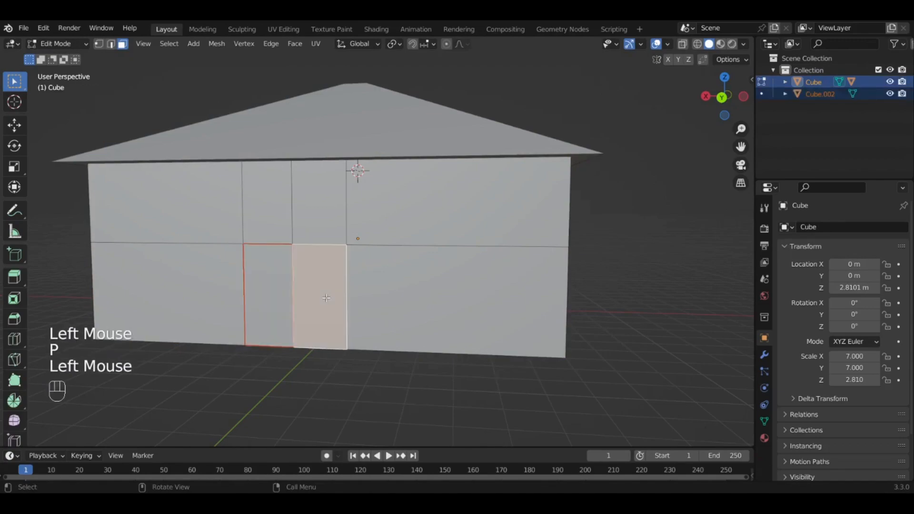
{"action": "key", "text": "p"}
{"action": "left_click", "coordinate": [328, 301]}
{"action": "key", "text": "Tab"}
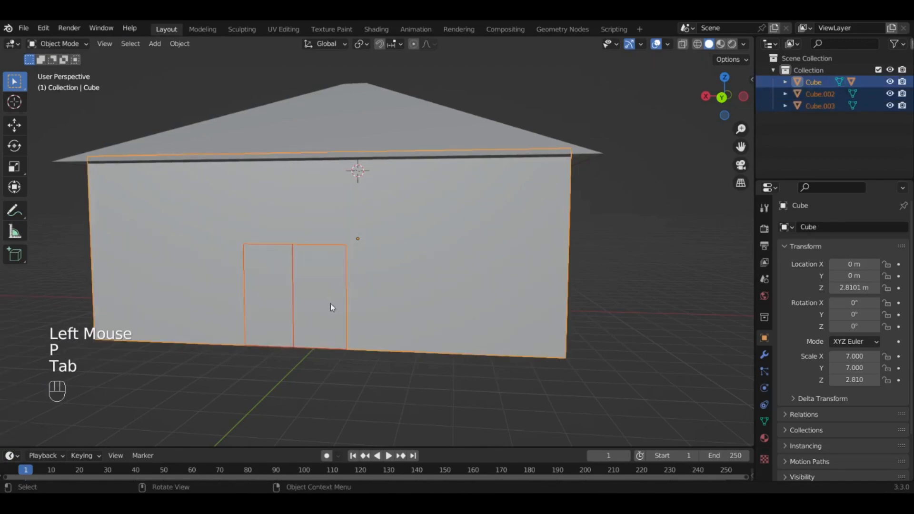
Try rotating one door leaf about the X axis
{"action": "left_click", "coordinate": [306, 327]}
{"action": "left_click", "coordinate": [335, 306]}
{"action": "key", "text": "r"}
{"action": "key", "text": "x"}
{"action": "right_click", "coordinate": [470, 313]}
Draw an annotation arrow pointing at the door wall near its far corner
{"action": "middle_click_drag", "start_coordinate": [401, 342], "coordinate": [513, 341]}
{"action": "scroll", "coordinate": [604, 319], "scroll_direction": "down", "scroll_amount": 2}
{"action": "middle_click_drag", "start_coordinate": [604, 319], "coordinate": [489, 311]}
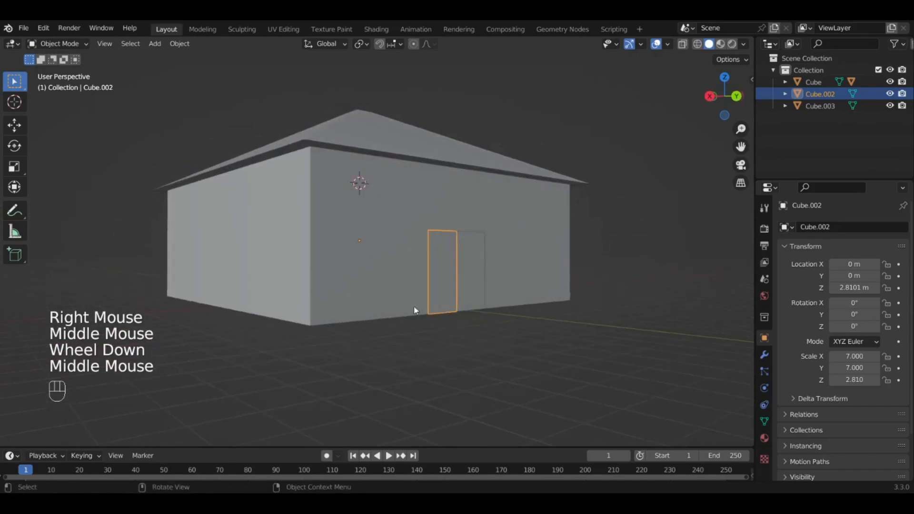
{"action": "left_click", "coordinate": [14, 210]}
{"action": "left_click_drag", "start_coordinate": [632, 295], "coordinate": [564, 281]}
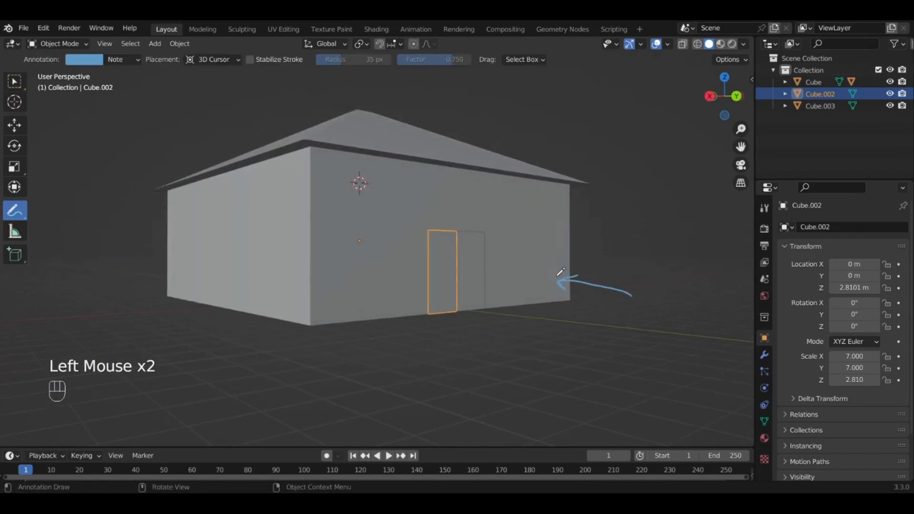
Sketch a stick figure and an opening arrow on the door leaves as annotations, and undo these strokes
{"action": "left_click", "coordinate": [448, 278]}
{"action": "left_click_drag", "start_coordinate": [441, 272], "coordinate": [469, 271]}
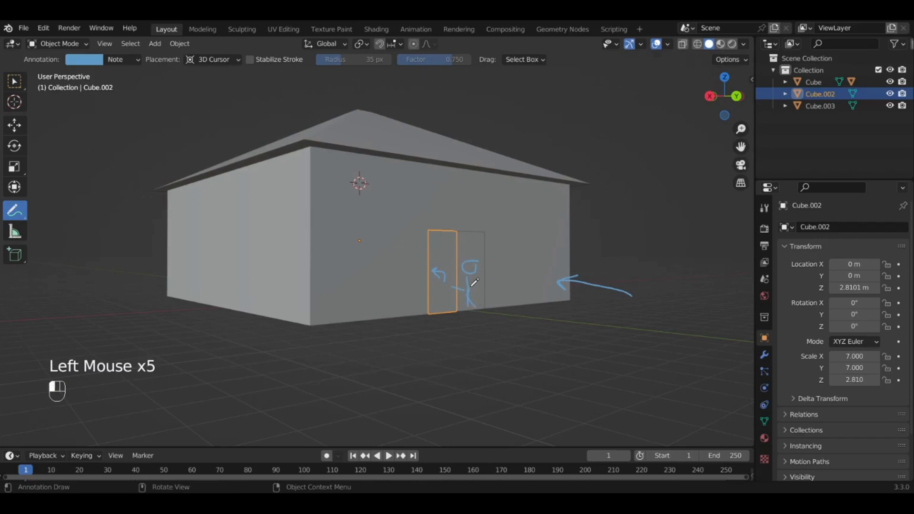
{"action": "key", "text": "ctrl+z"}
{"action": "key", "text": "ctrl+z"}
{"action": "key", "text": "ctrl+z"}
{"action": "key", "text": "ctrl+z"}
{"action": "key", "text": "ctrl+z"}
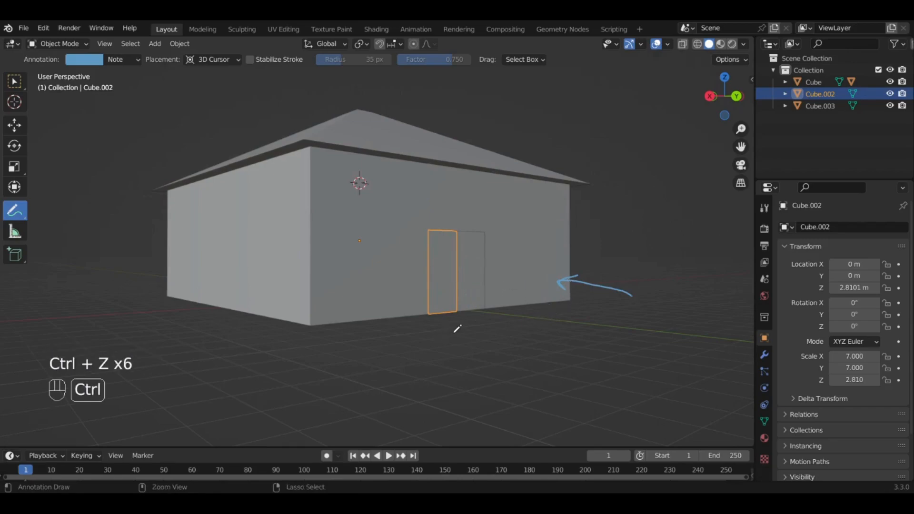
Undo the annotation arrow beside the door wall and return to the Select Box tool
{"action": "key", "text": "ctrl+z"}
{"action": "left_click", "coordinate": [15, 81]}
{"action": "middle_click_drag", "start_coordinate": [357, 249], "coordinate": [388, 255]}
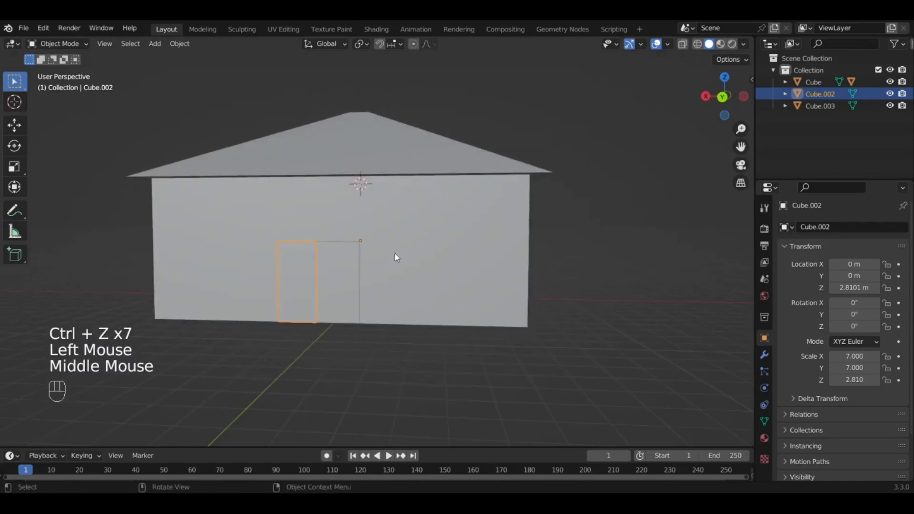
Try rotating one door leaf about the global X axis and about its local Z axis, cancelling both
{"action": "key", "text": "r"}
{"action": "key", "text": "x"}
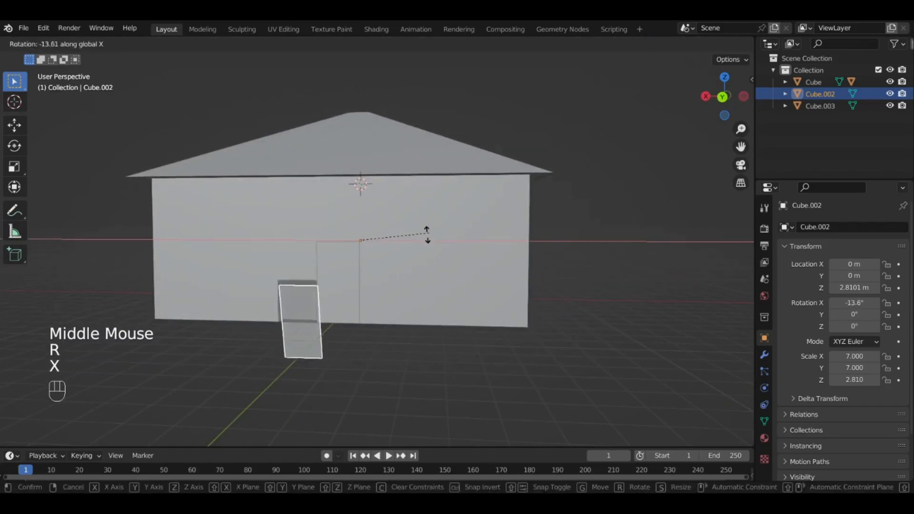
{"action": "right_click", "coordinate": [494, 242]}
{"action": "key", "text": "r"}
{"action": "key", "text": "z"}
{"action": "key", "text": "z"}
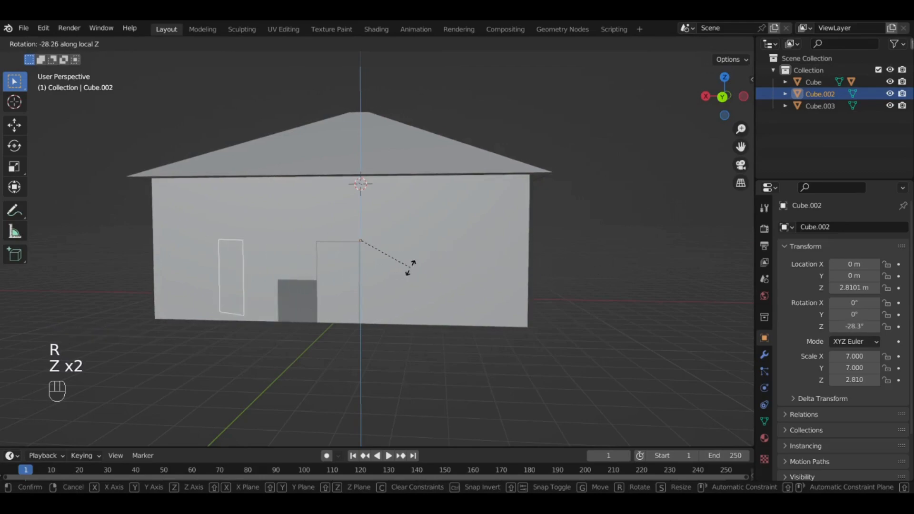
{"action": "right_click", "coordinate": [346, 254]}
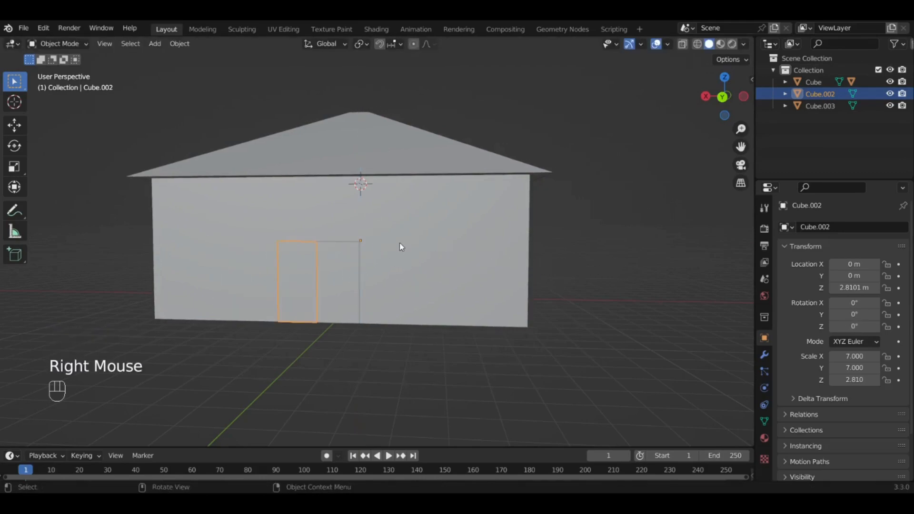
Hide both door leaves and the roof, Cube.002, Cube.003 and Cube.001, from the viewport
{"action": "middle_click_drag", "start_coordinate": [400, 245], "coordinate": [403, 208]}
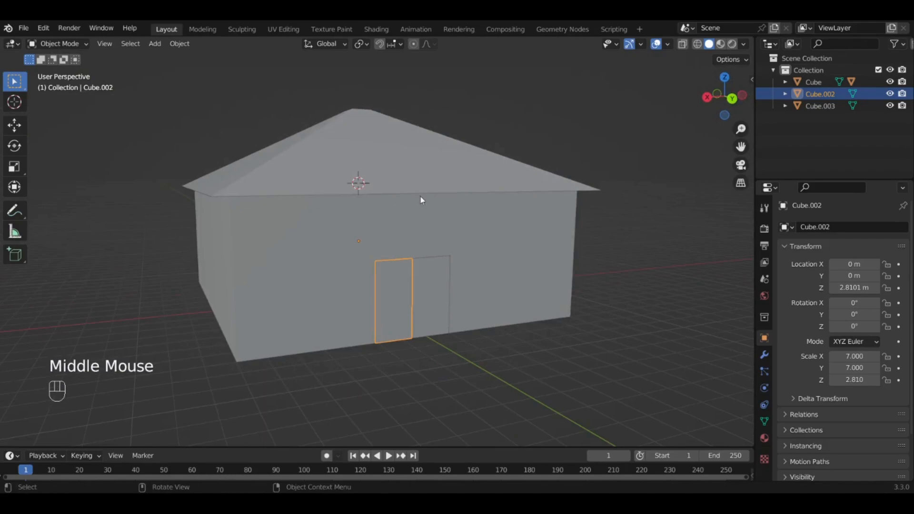
{"action": "left_click", "coordinate": [890, 93]}
{"action": "left_click", "coordinate": [890, 105]}
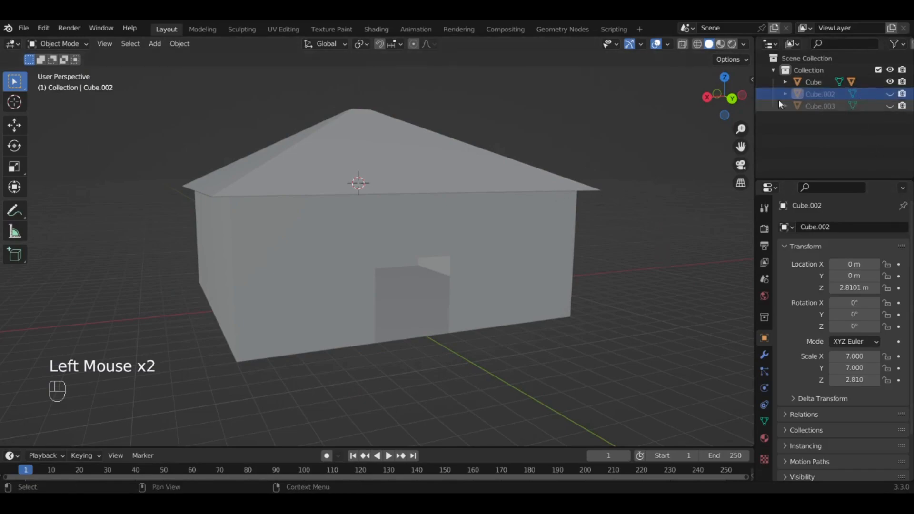
{"action": "left_click", "coordinate": [785, 82]}
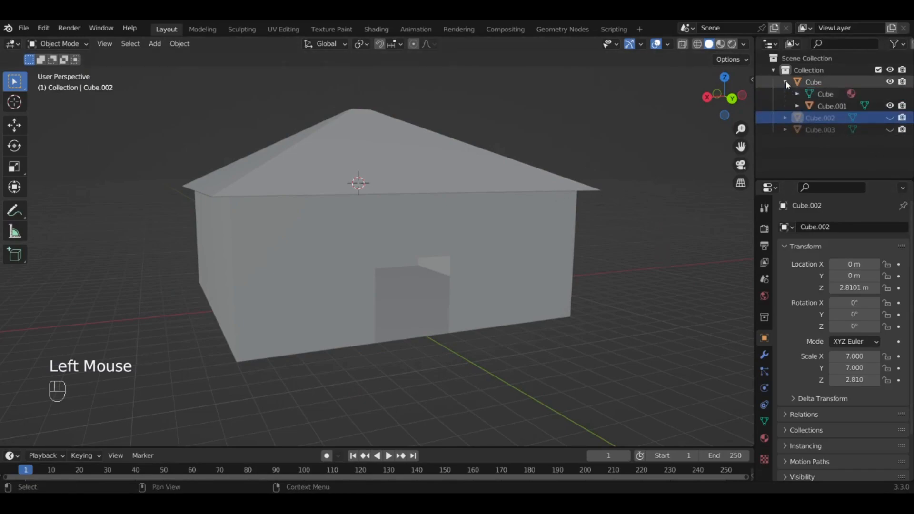
{"action": "left_click", "coordinate": [890, 105]}
View the inside of the house body and enter Edit Mode on it
{"action": "middle_click_drag", "start_coordinate": [517, 227], "coordinate": [414, 275]}
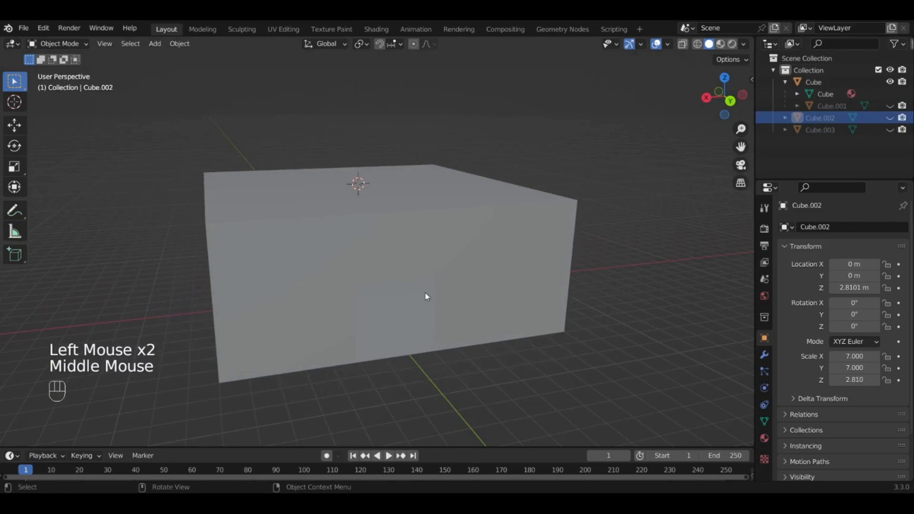
{"action": "scroll", "coordinate": [404, 321], "scroll_direction": "up", "scroll_amount": 4}
{"action": "middle_click_drag", "start_coordinate": [371, 301], "coordinate": [394, 308]}
{"action": "left_click", "coordinate": [420, 278]}
{"action": "middle_click_drag", "start_coordinate": [416, 257], "coordinate": [431, 269]}
{"action": "key", "text": "Tab"}
Select the narrow floor strip on the +X side of the doorway and snap the 3D cursor to it
{"action": "left_click", "coordinate": [316, 312]}
{"action": "middle_click", "coordinate": [321, 306], "text": "shift"}
{"action": "left_click", "coordinate": [348, 295]}
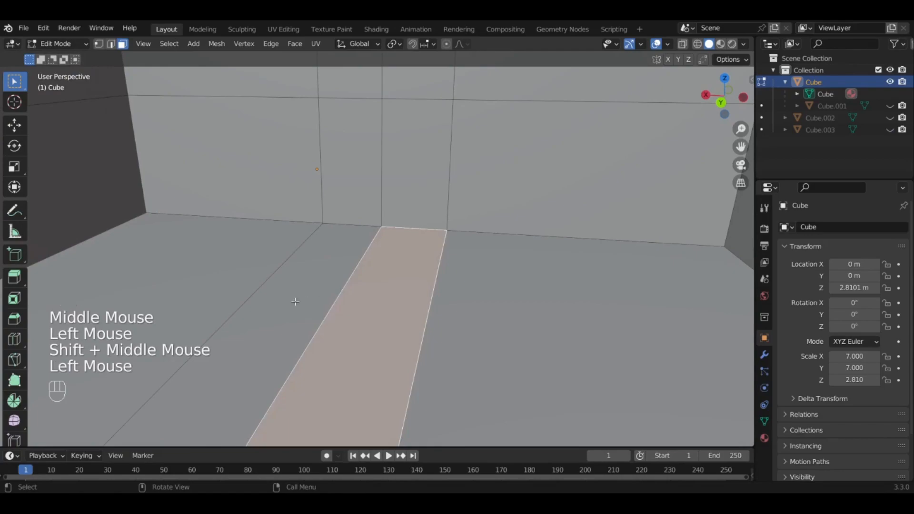
{"action": "left_click", "coordinate": [300, 302]}
{"action": "middle_click_drag", "start_coordinate": [348, 334], "coordinate": [527, 243], "text": "shift"}
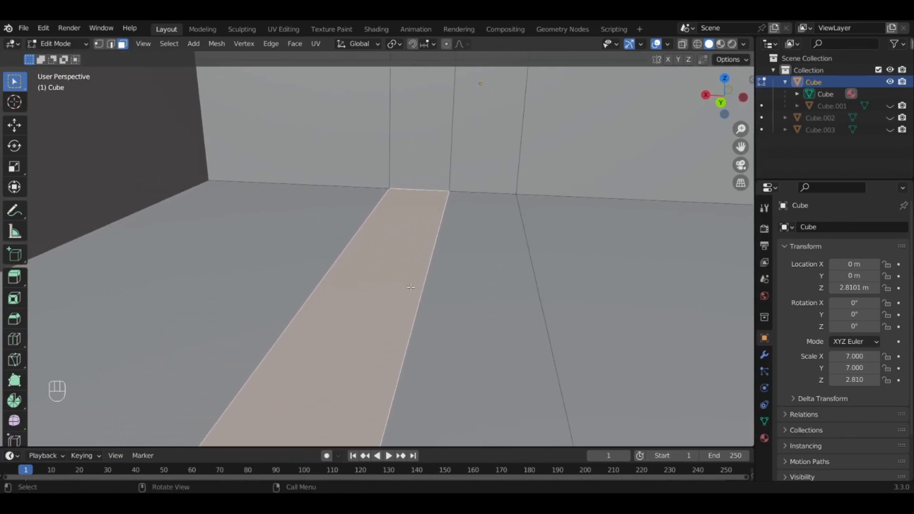
{"action": "key", "text": "shift+a"}
{"action": "key", "text": "shift+s"}
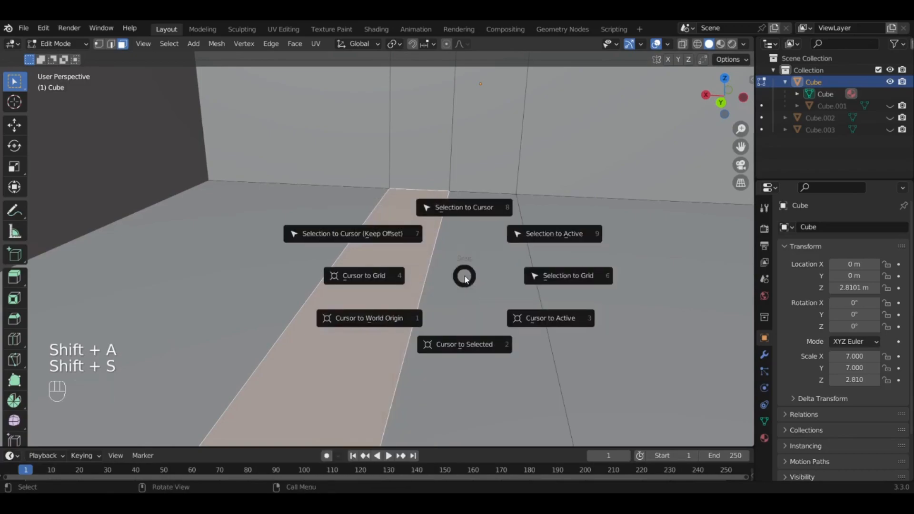
{"action": "left_click", "coordinate": [450, 351]}
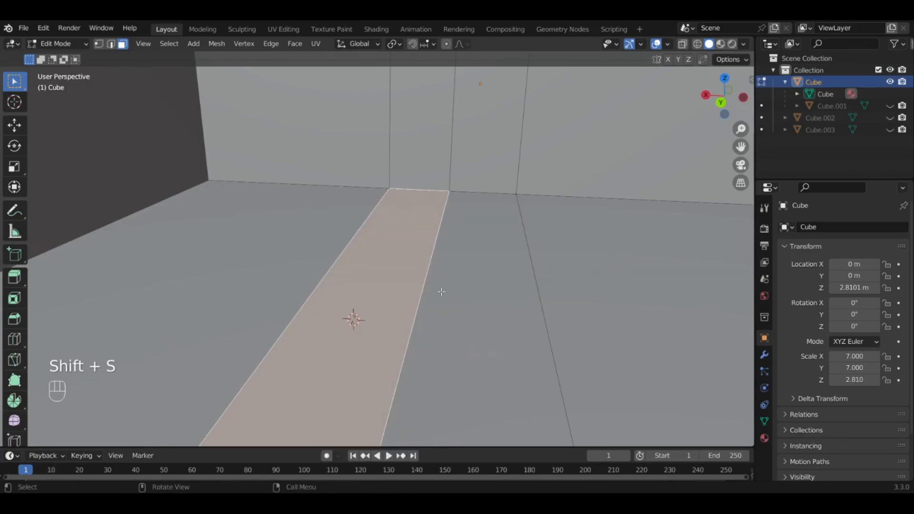
Try adding a cube within the house mesh in Edit Mode and moving it in Object Mode
{"action": "key", "text": "Tab"}
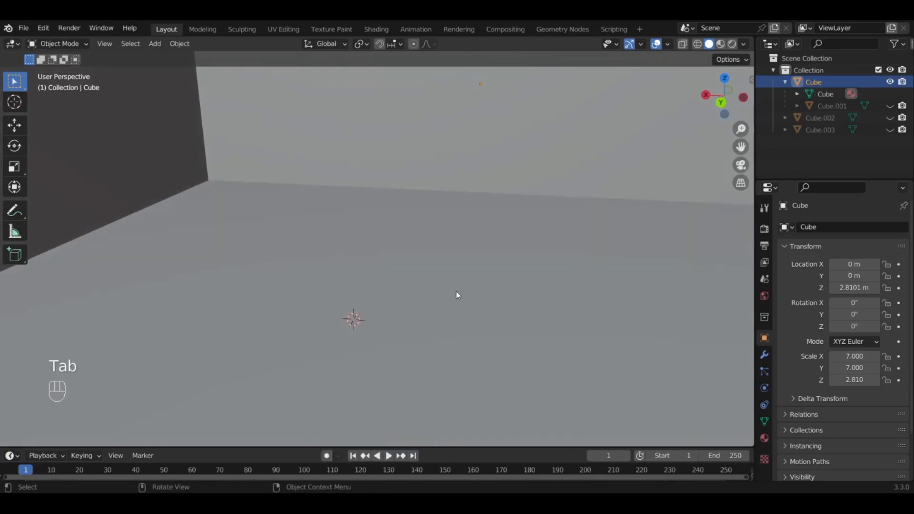
{"action": "key", "text": "Tab"}
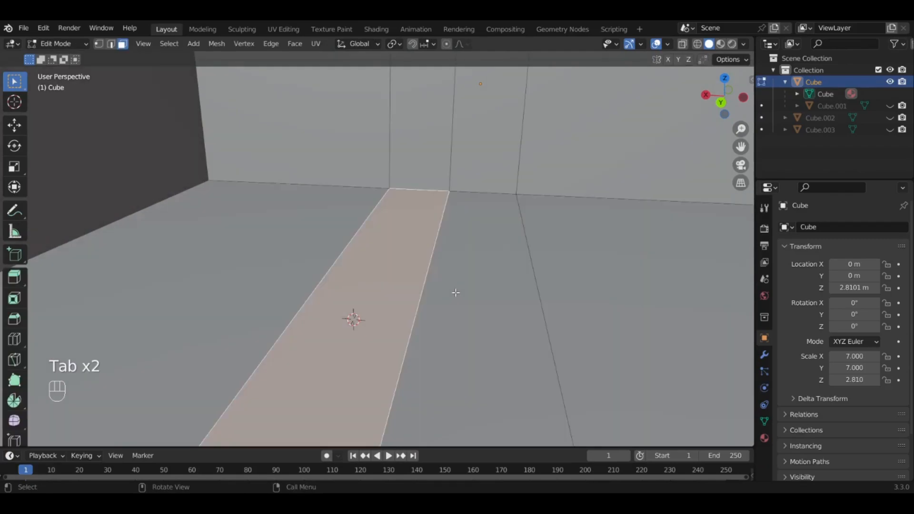
{"action": "key", "text": "shift+a"}
{"action": "left_click", "coordinate": [410, 232]}
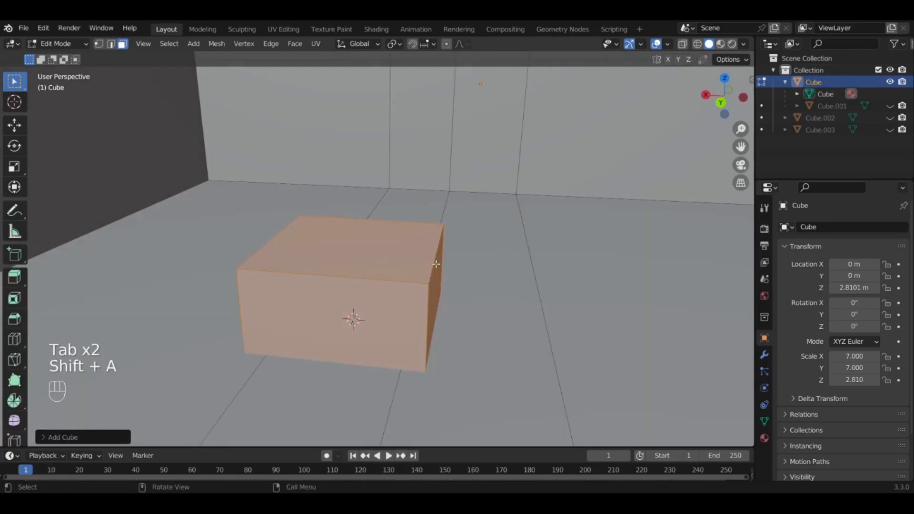
{"action": "key", "text": "Tab"}
{"action": "left_click", "coordinate": [427, 257]}
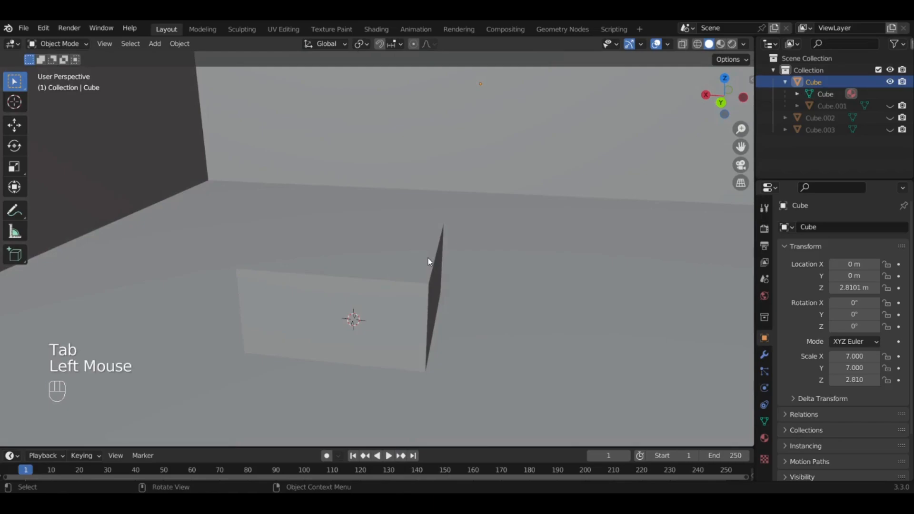
{"action": "key", "text": "g"}
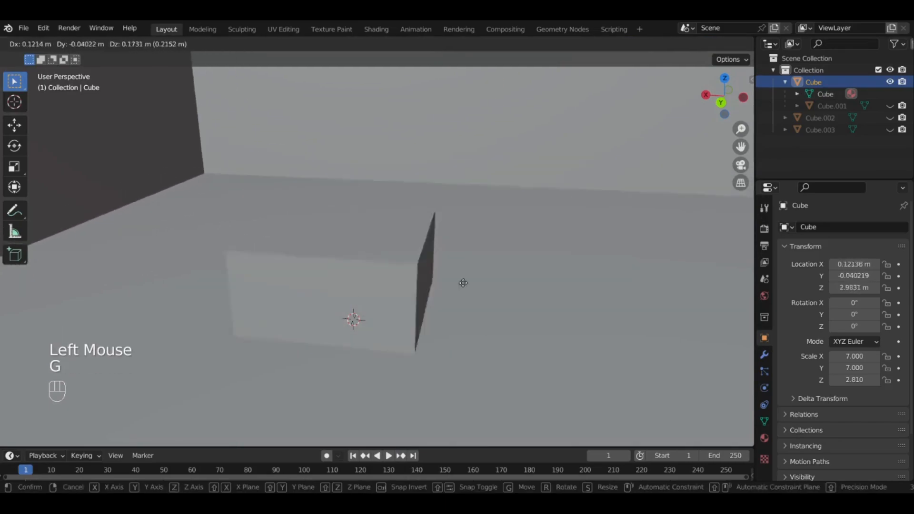
{"action": "right_click", "coordinate": [530, 206]}
{"action": "key", "text": "Tab"}
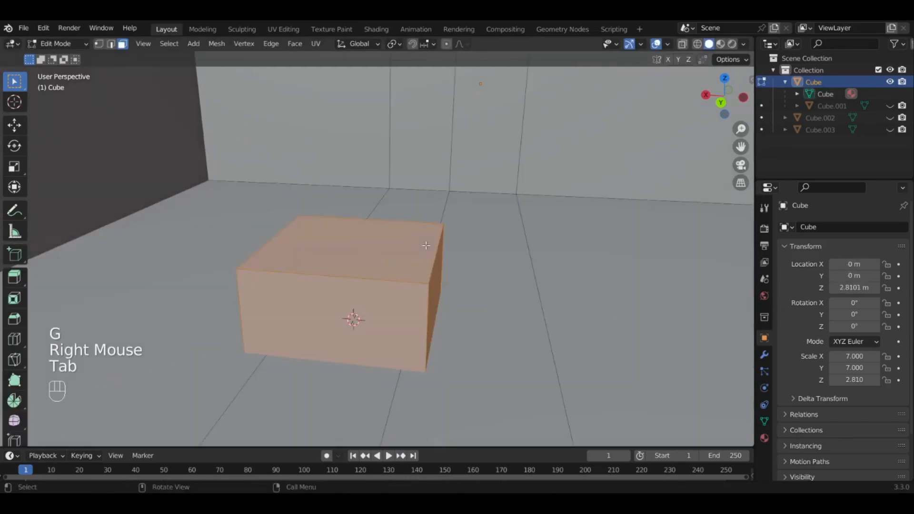
Undo the cube added within the house mesh
{"action": "key", "text": "ctrl+z"}
{"action": "key", "text": "ctrl+z"}
{"action": "key", "text": "ctrl+z"}
{"action": "key", "text": "ctrl+z"}
{"action": "key", "text": "ctrl+z"}
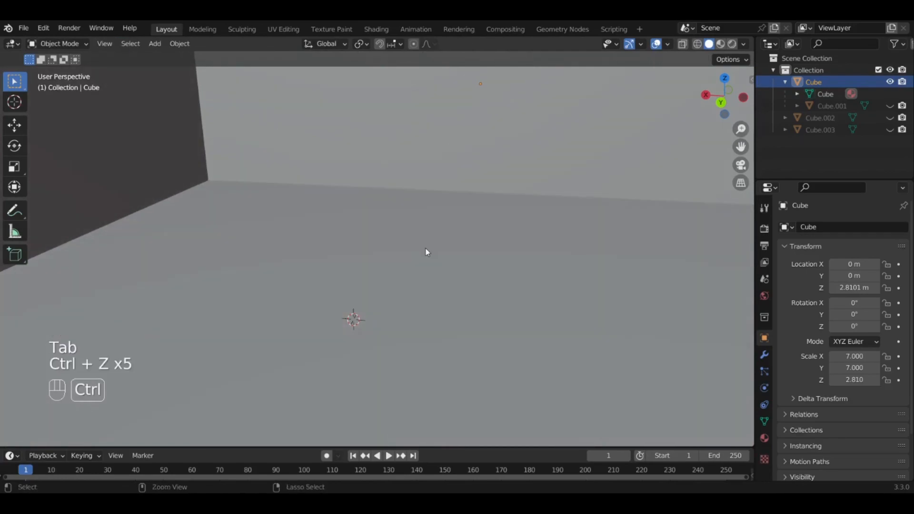
Add a cube as a separate object at the 3D cursor in Object Mode
{"action": "key", "text": "Tab"}
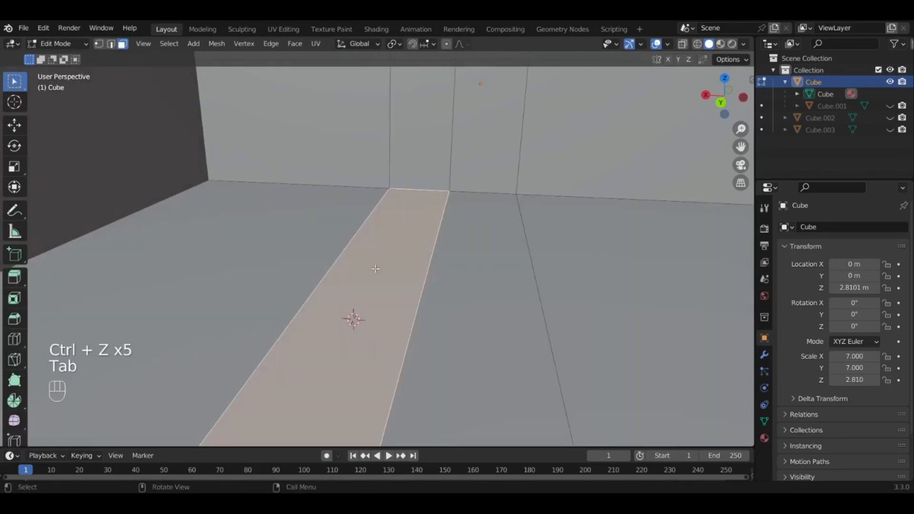
{"action": "key", "text": "Tab"}
{"action": "key", "text": "shift+a"}
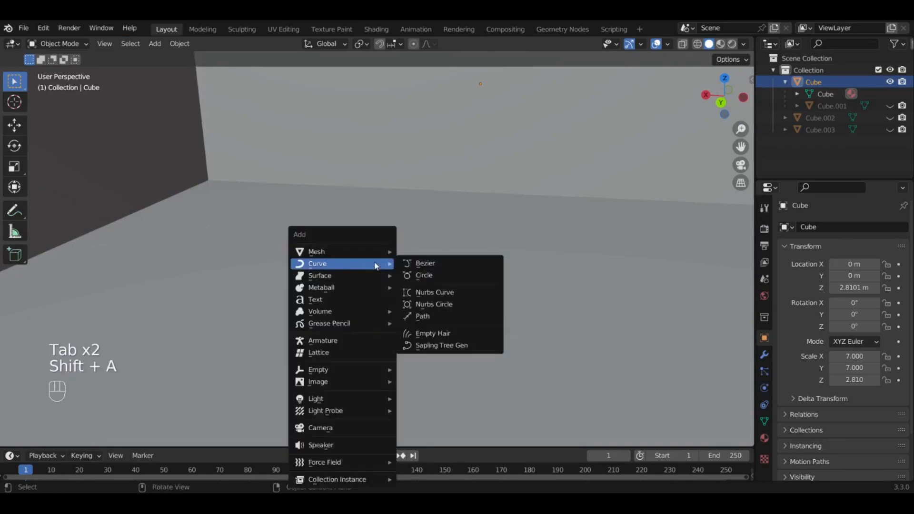
{"action": "mouse_move", "coordinate": [374, 259]}
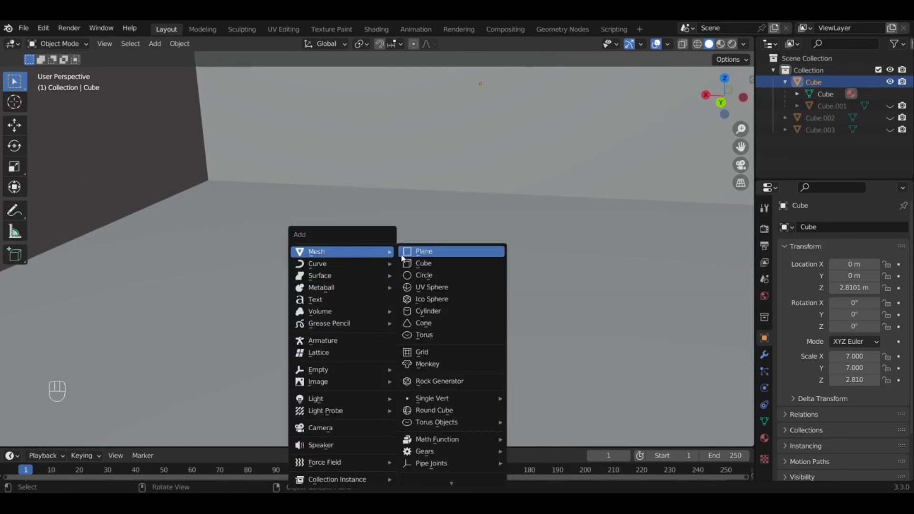
{"action": "left_click", "coordinate": [421, 263]}
{"action": "middle_click_drag", "start_coordinate": [418, 289], "coordinate": [353, 293]}
Flatten the new cube into a thin slab by scaling it along Z to about -0.101
{"action": "key", "text": "s"}
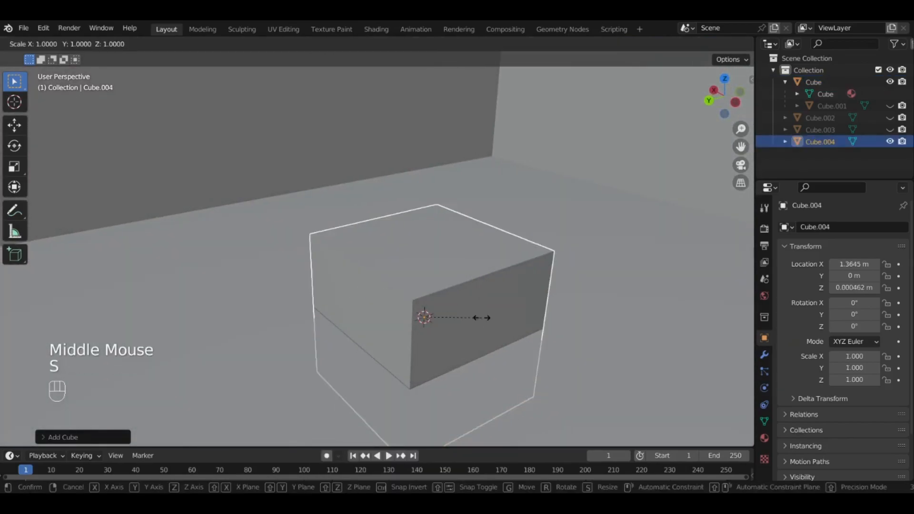
{"action": "key", "text": "z"}
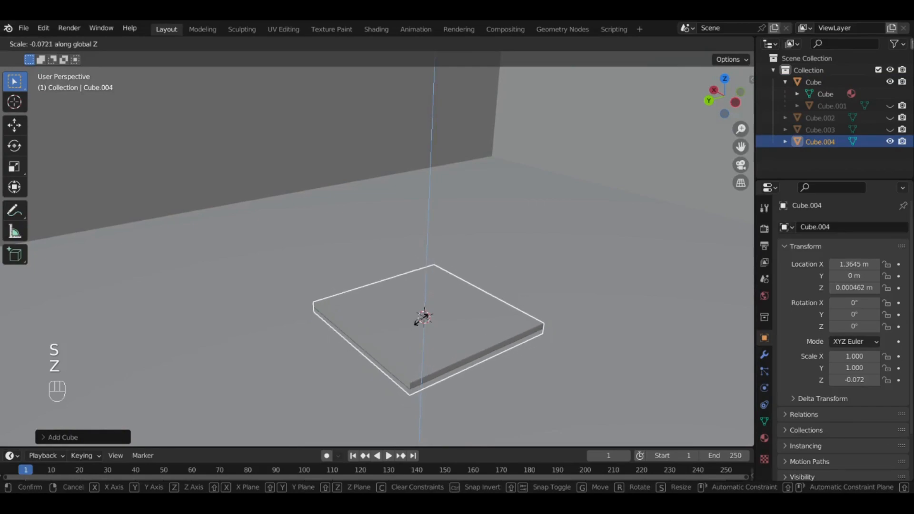
{"action": "left_click", "coordinate": [421, 322]}
{"action": "middle_click_drag", "start_coordinate": [420, 322], "coordinate": [541, 321]}
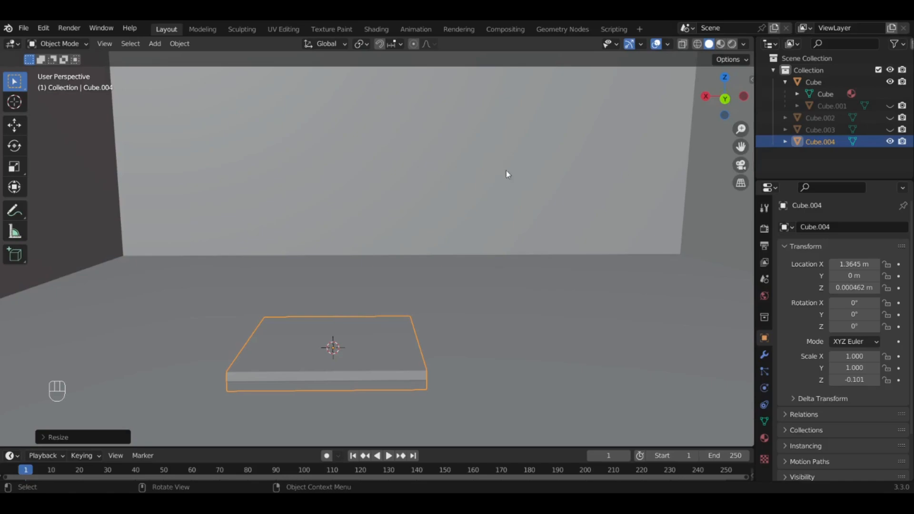
{"action": "middle_click_drag", "start_coordinate": [509, 242], "coordinate": [764, 58]}
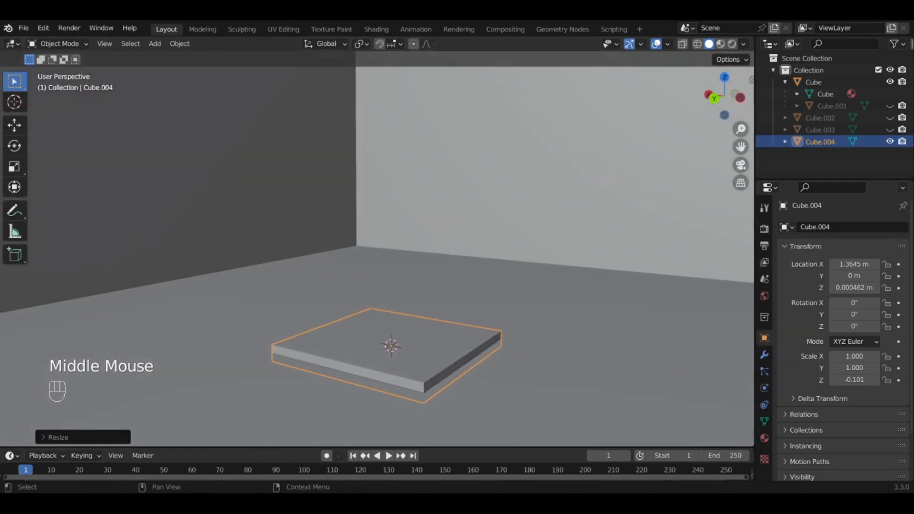
Stretch the slab along Y to a scale of about 2.59
{"action": "key", "text": "s"}
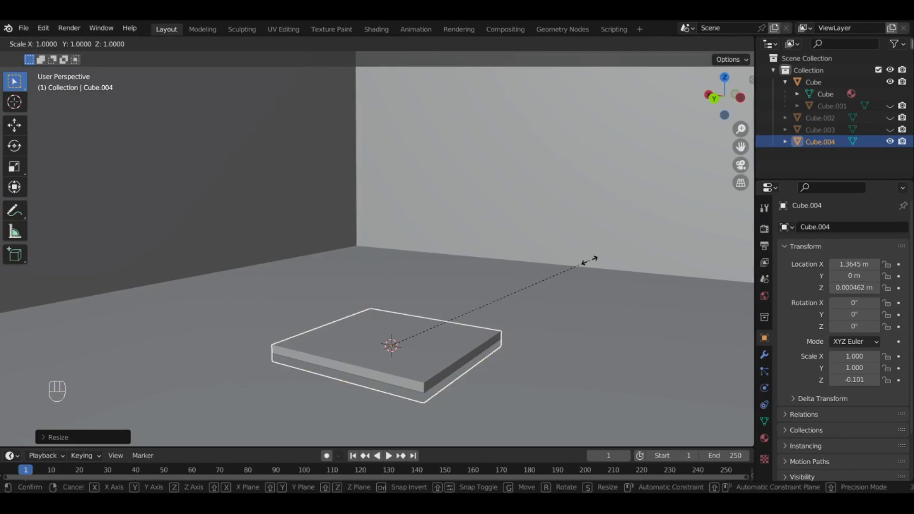
{"action": "key", "text": "y"}
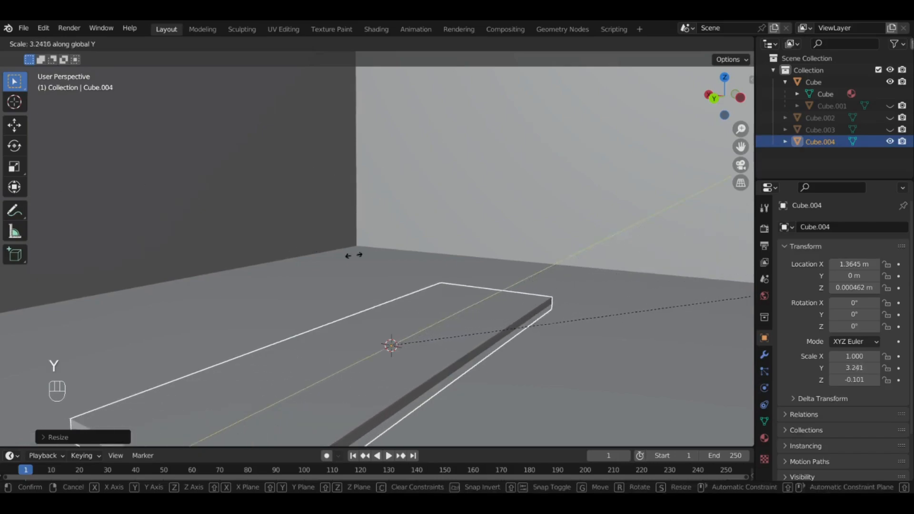
{"action": "left_click", "coordinate": [221, 354]}
{"action": "middle_click", "coordinate": [221, 353]}
{"action": "middle_click_drag", "start_coordinate": [221, 353], "coordinate": [452, 194]}
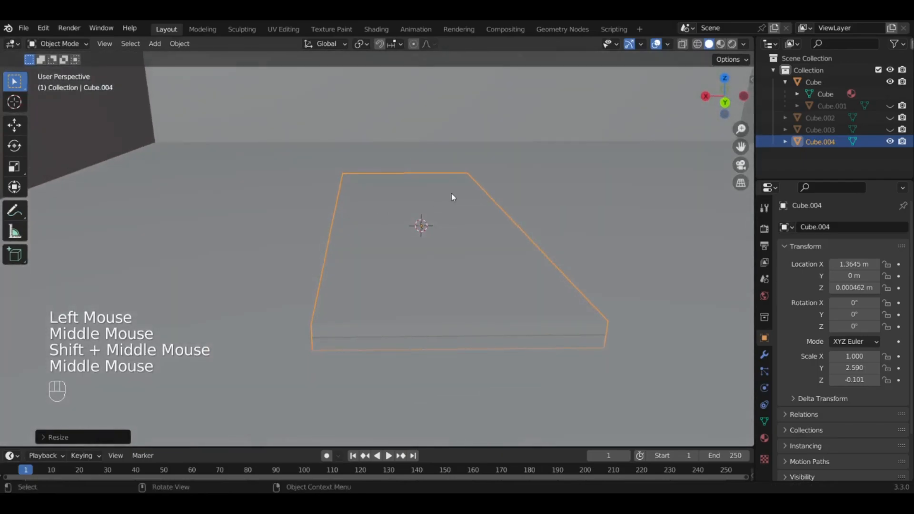
Move the slab along X towards the side wall, to a location of about 4.90 m
{"action": "key", "text": "g"}
{"action": "key", "text": "y"}
{"action": "key", "text": "x"}
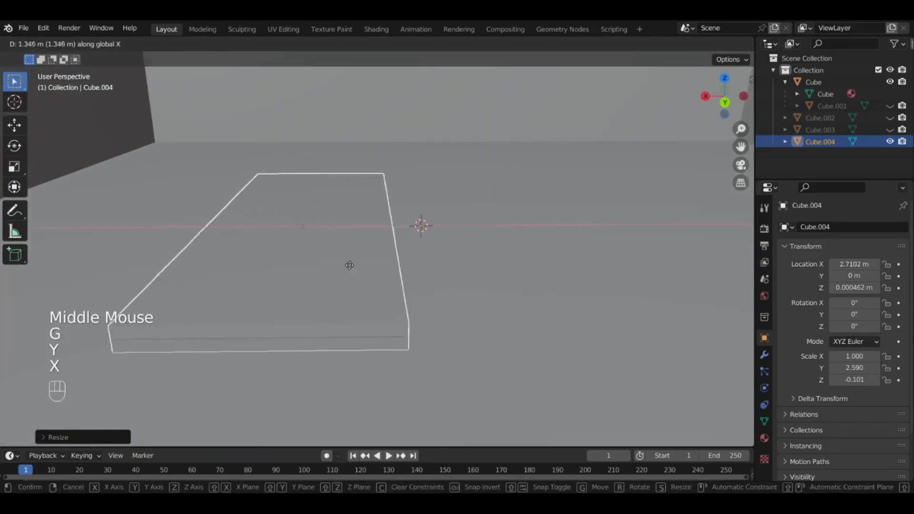
{"action": "left_click", "coordinate": [179, 256]}
{"action": "middle_click_drag", "start_coordinate": [179, 256], "coordinate": [537, 220], "text": "shift"}
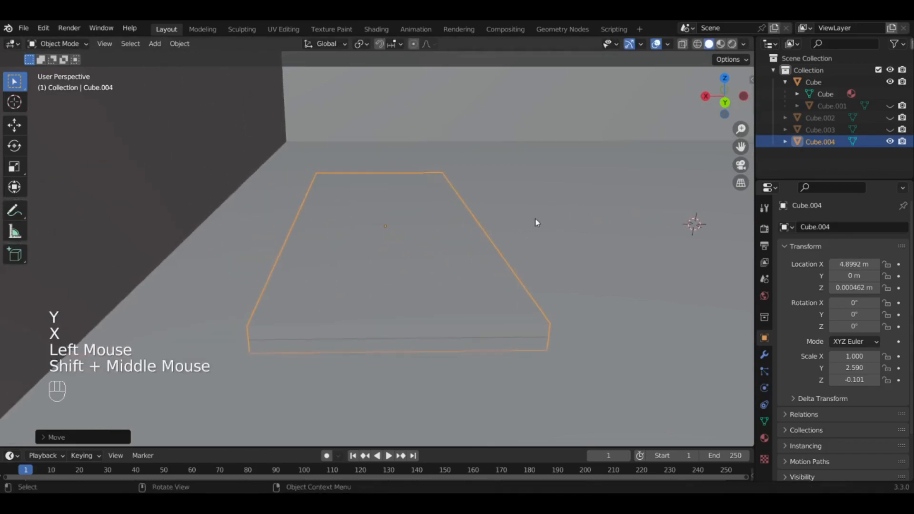
{"action": "key", "text": "s"}
{"action": "key", "text": "y"}
{"action": "right_click", "coordinate": [587, 213]}
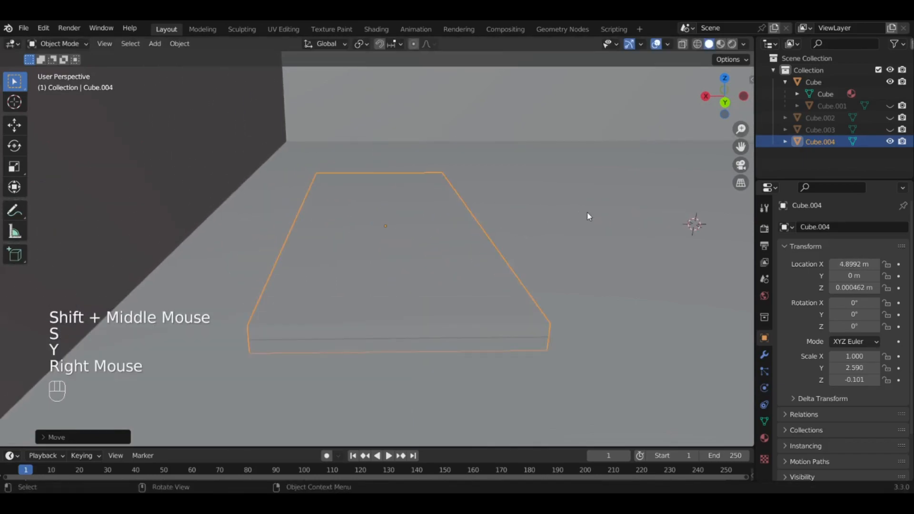
Move the slab further into the room corner, to about X 5.50 m and Y -2.70 m
{"action": "key", "text": "g"}
{"action": "key", "text": "x"}
{"action": "left_click", "coordinate": [535, 224]}
{"action": "key", "text": "g"}
{"action": "key", "text": "y"}
{"action": "left_click", "coordinate": [538, 178]}
{"action": "middle_click_drag", "start_coordinate": [538, 177], "coordinate": [224, 277]}
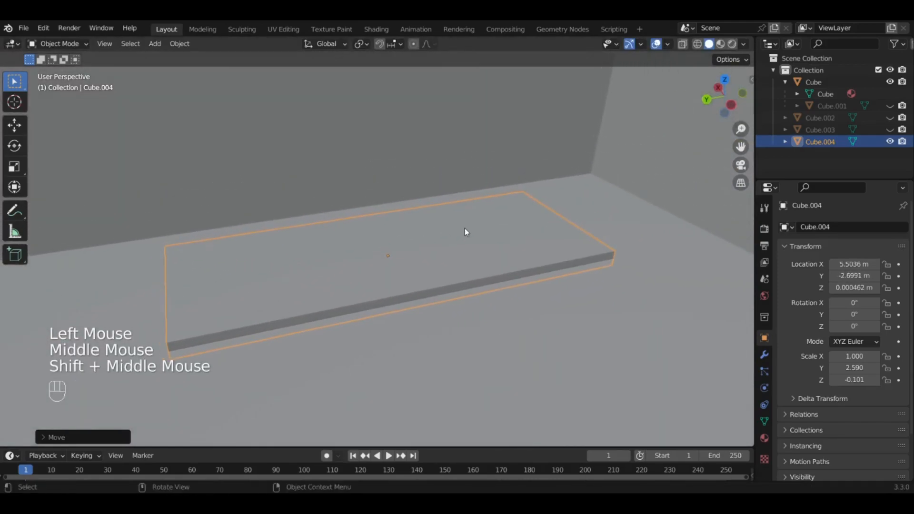
Move the slab along Y closer to the back wall, to about -3.71 m
{"action": "key", "text": "g"}
{"action": "key", "text": "y"}
{"action": "left_click", "coordinate": [535, 218]}
{"action": "middle_click_drag", "start_coordinate": [535, 219], "coordinate": [542, 199]}
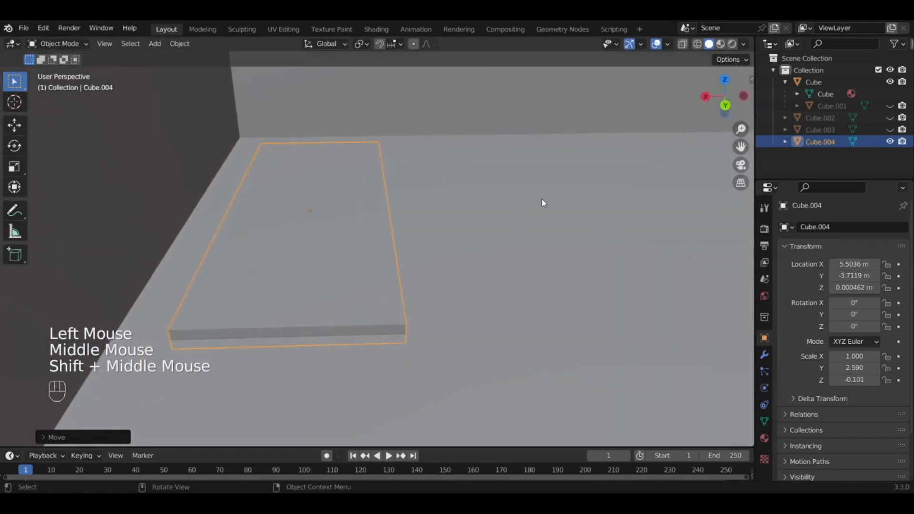
Raise the slab along Z to a location of about 0.23 m
{"action": "key", "text": "g"}
{"action": "key", "text": "z"}
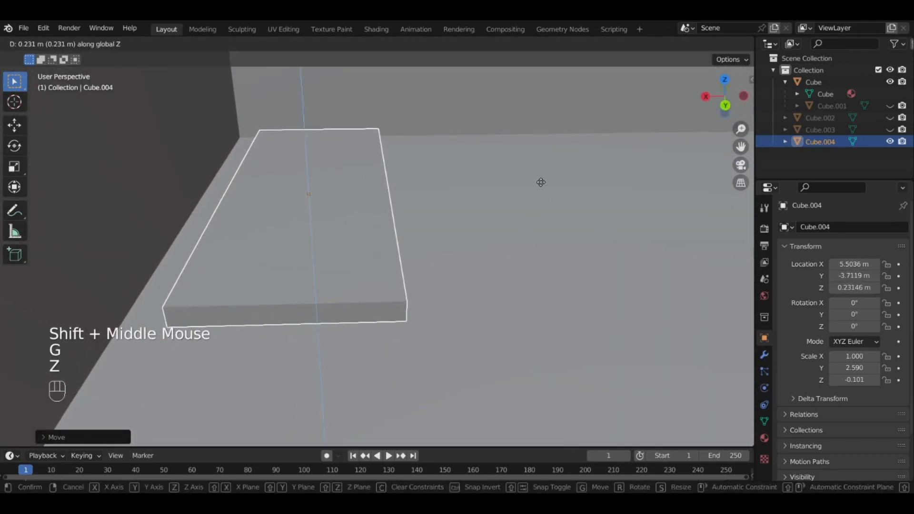
{"action": "left_click", "coordinate": [540, 184]}
Extrude the slab's underside face down slightly to form a thin lower band, and select the whole mesh
{"action": "middle_click_drag", "start_coordinate": [442, 256], "coordinate": [310, 219]}
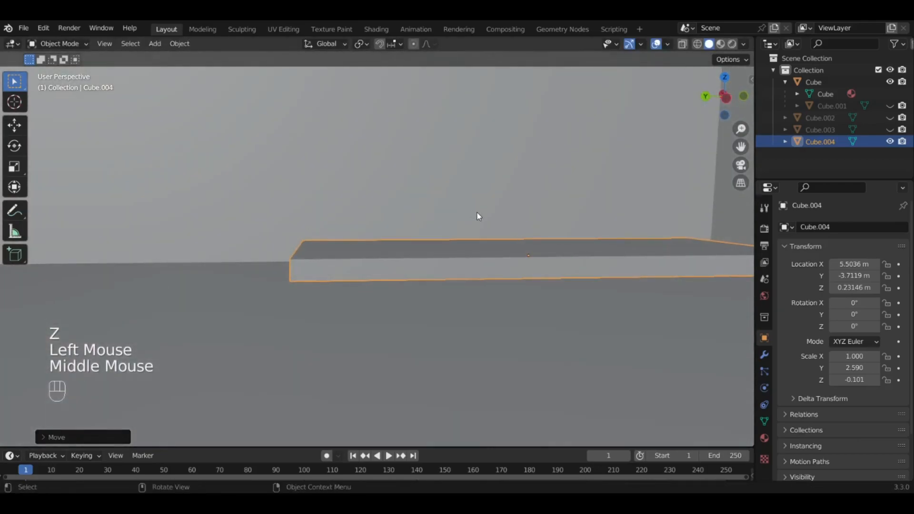
{"action": "key", "text": "Tab"}
{"action": "middle_click_drag", "start_coordinate": [470, 232], "coordinate": [401, 286]}
{"action": "left_click", "coordinate": [442, 276]}
{"action": "key", "text": "e"}
{"action": "left_click", "coordinate": [432, 284]}
{"action": "key", "text": "a"}
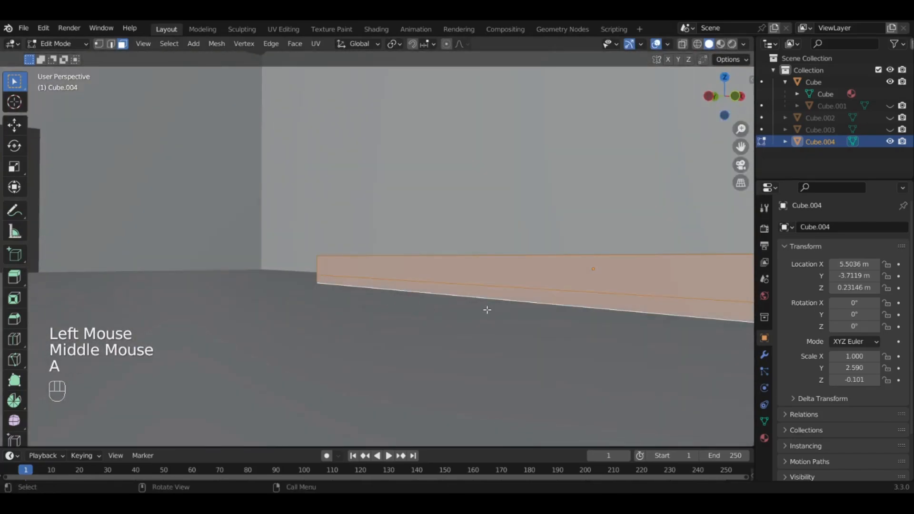
Raise the slab object along Z to a location of about 0.49 m
{"action": "key", "text": "Tab"}
{"action": "key", "text": "g"}
{"action": "key", "text": "z"}
{"action": "left_click", "coordinate": [501, 275]}
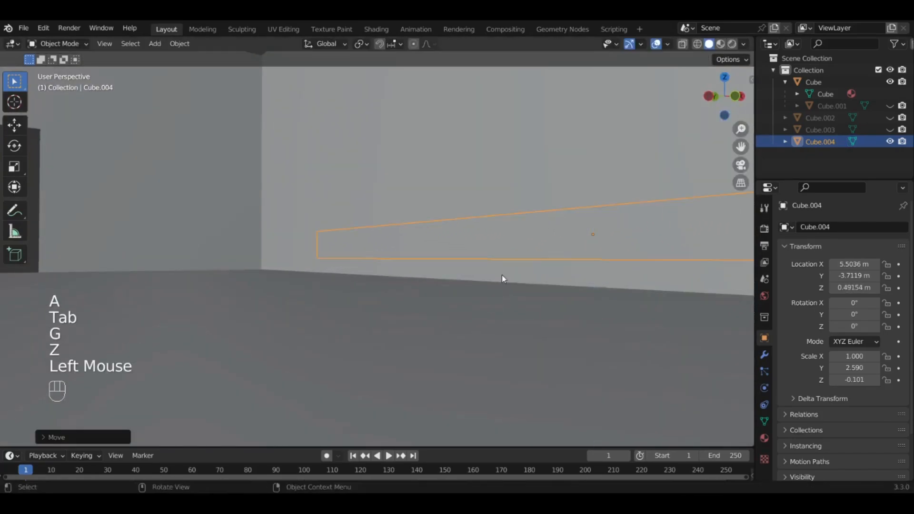
Add two loop cuts across the slab, one near each short end
{"action": "mouse_move", "coordinate": [478, 301]}
{"action": "middle_mouse_down"}
{"action": "mouse_move", "coordinate": [457, 292]}
{"action": "mouse_move", "coordinate": [433, 304]}
{"action": "mouse_move", "coordinate": [444, 284]}
{"action": "mouse_move", "coordinate": [461, 295]}
{"action": "middle_mouse_up"}
{"action": "key", "text": "Tab"}
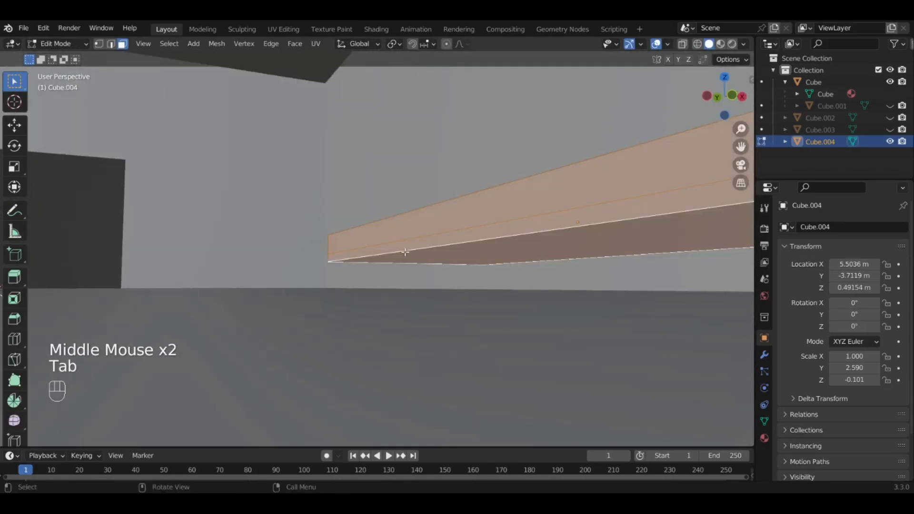
{"action": "left_click", "coordinate": [15, 339]}
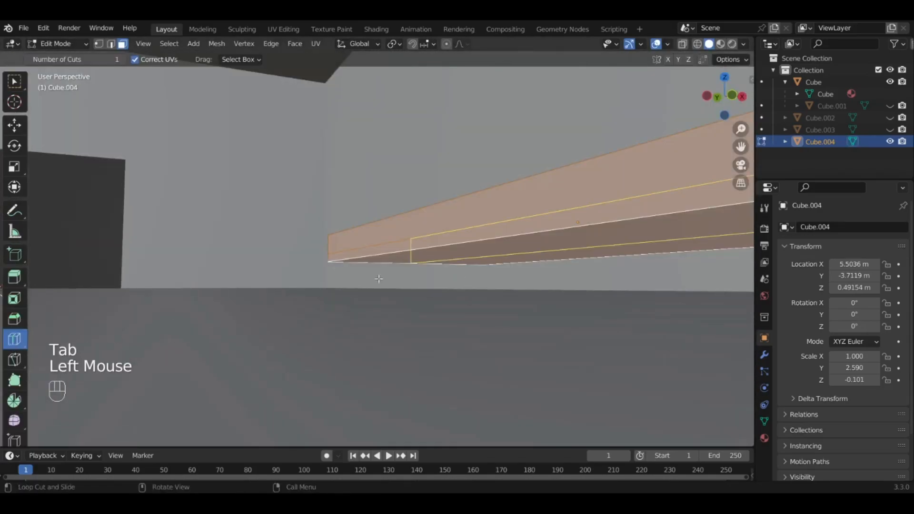
{"action": "left_click_drag", "start_coordinate": [385, 251], "coordinate": [178, 253]}
{"action": "middle_click_drag", "start_coordinate": [178, 254], "coordinate": [491, 262]}
{"action": "key", "text": "ctrl+z"}
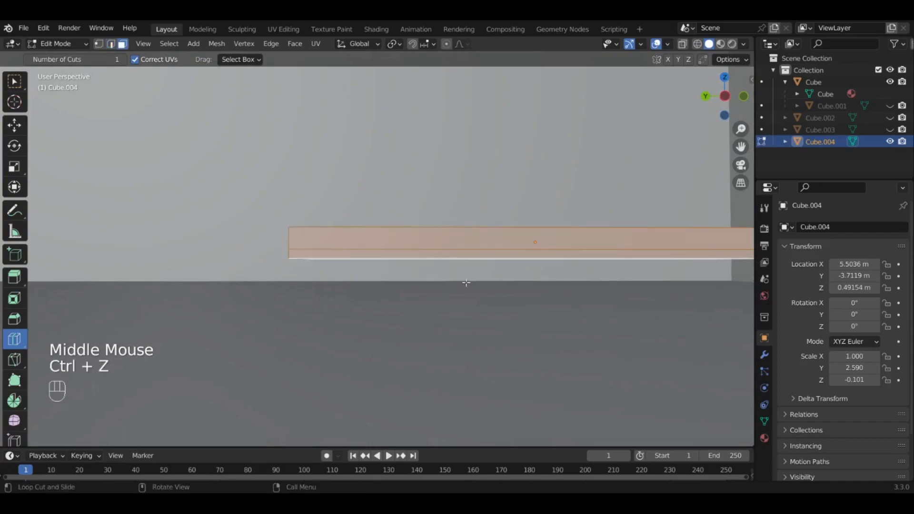
{"action": "left_click_drag", "start_coordinate": [419, 259], "coordinate": [260, 262]}
{"action": "middle_click_drag", "start_coordinate": [674, 261], "coordinate": [514, 289], "text": "shift"}
{"action": "left_click_drag", "start_coordinate": [462, 289], "coordinate": [649, 297]}
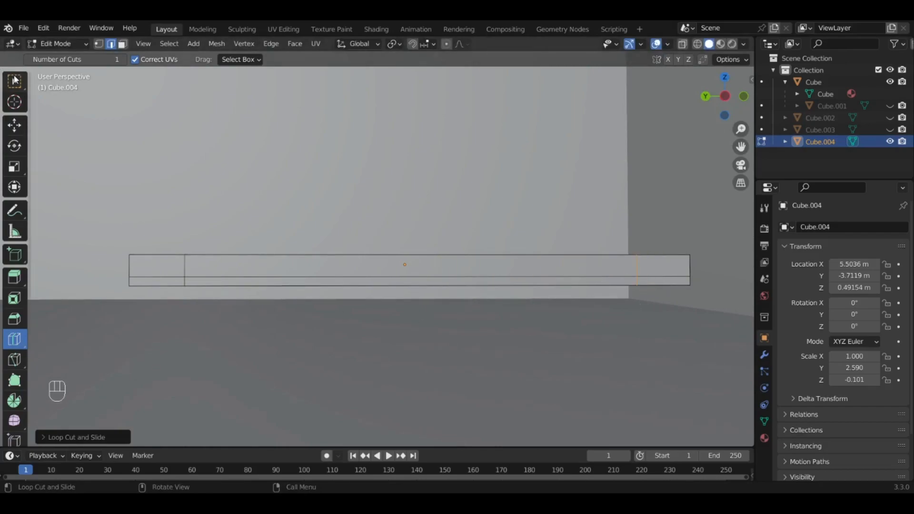
Switch to face selection and select the underside face between the front end and its nearest loop cut
{"action": "left_click", "coordinate": [13, 82]}
{"action": "middle_click_drag", "start_coordinate": [334, 284], "coordinate": [406, 295]}
{"action": "scroll", "coordinate": [289, 284], "scroll_direction": "up", "scroll_amount": 2}
{"action": "scroll", "coordinate": [406, 295], "scroll_direction": "up", "scroll_amount": 1}
{"action": "key", "text": "3"}
{"action": "middle_click_drag", "start_coordinate": [364, 324], "coordinate": [506, 325], "text": "shift"}
{"action": "left_click", "coordinate": [222, 334], "text": "shift"}
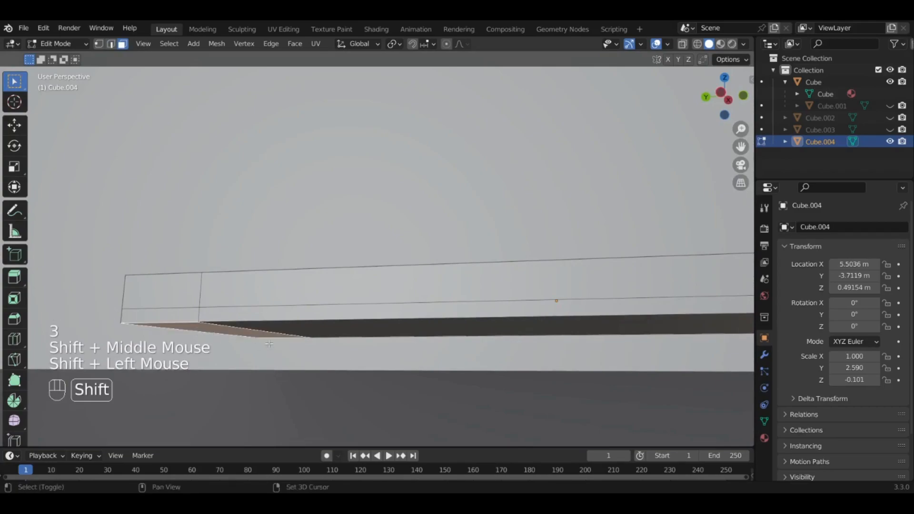
Try extruding the two underside end faces downward one at a time, and undo both extrusions
{"action": "key", "text": "e"}
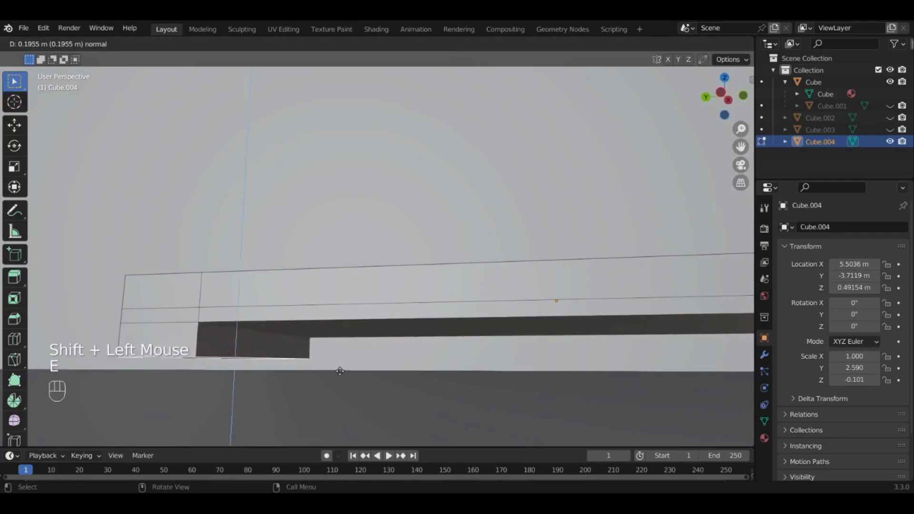
{"action": "left_click", "coordinate": [338, 369]}
{"action": "middle_click_drag", "start_coordinate": [338, 370], "coordinate": [550, 337], "text": "shift"}
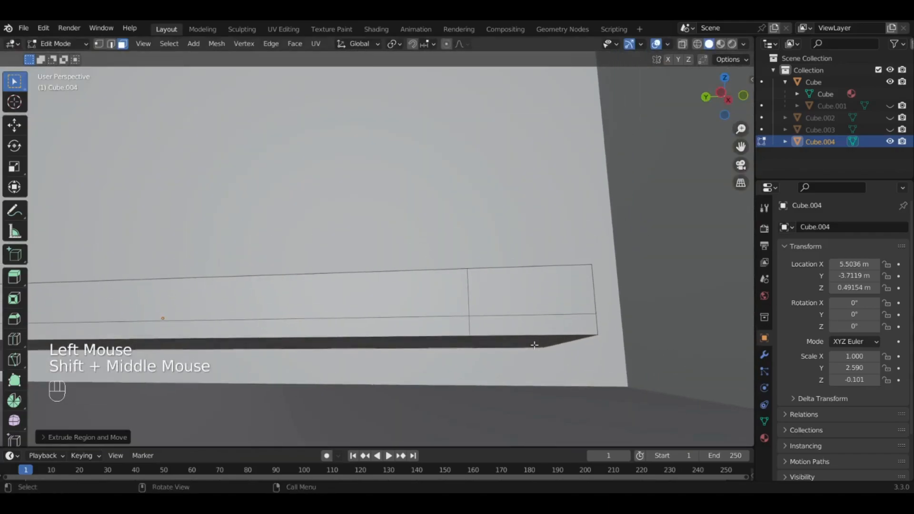
{"action": "left_click", "coordinate": [534, 345]}
{"action": "key", "text": "e"}
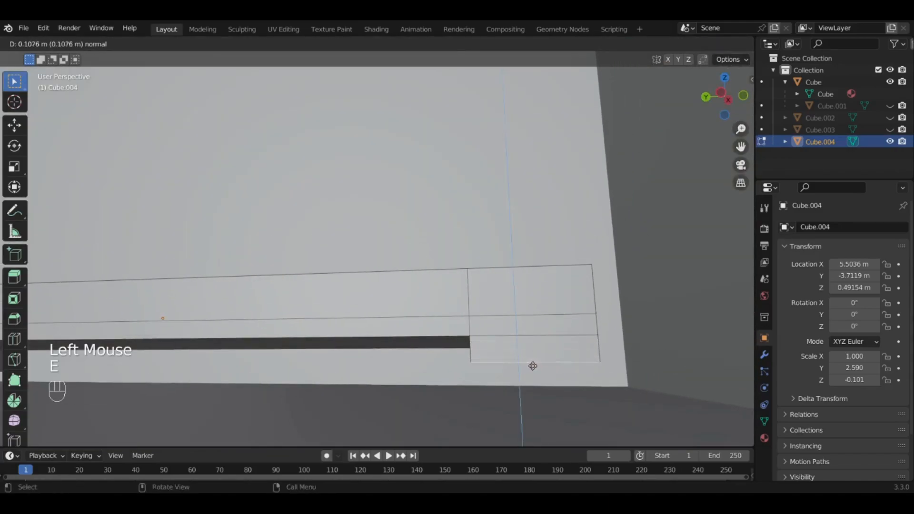
{"action": "left_click", "coordinate": [534, 374]}
{"action": "scroll", "coordinate": [428, 355], "scroll_direction": "down", "scroll_amount": 2}
{"action": "middle_click_drag", "start_coordinate": [395, 359], "coordinate": [477, 311]}
{"action": "key", "text": "ctrl+z"}
{"action": "key", "text": "ctrl+z"}
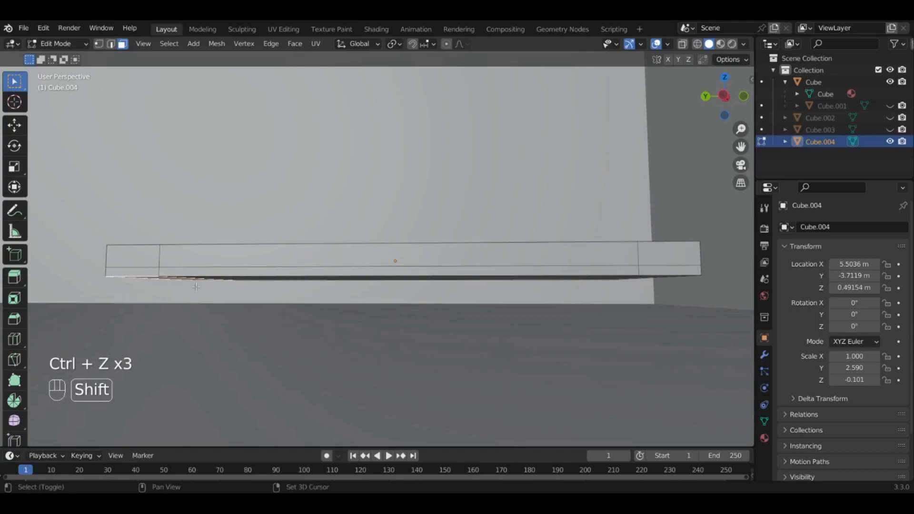
Extrude both underside end faces down together to the floor to form the legs
{"action": "left_click", "coordinate": [641, 277], "text": "shift"}
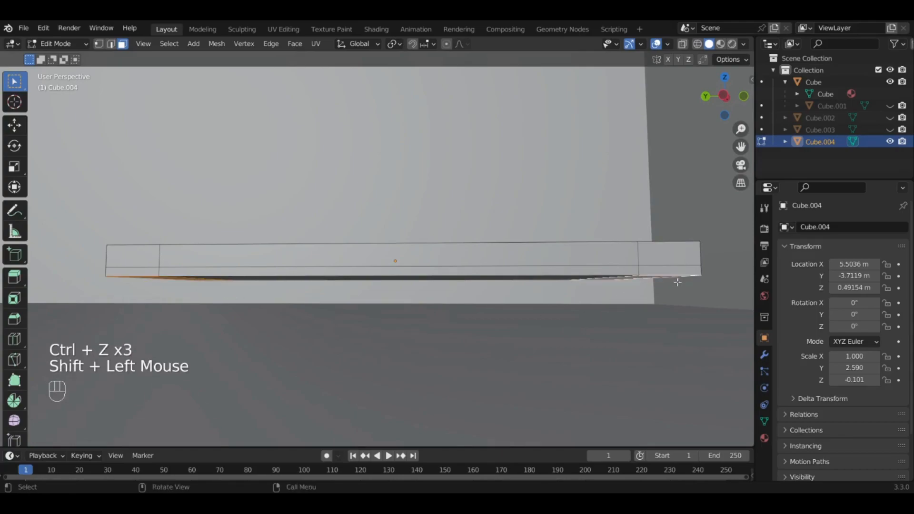
{"action": "key", "text": "e"}
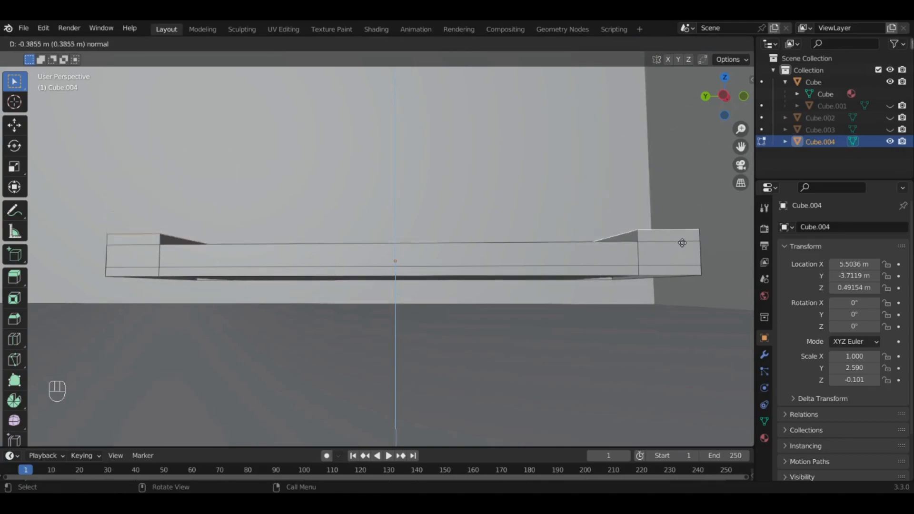
{"action": "left_click", "coordinate": [651, 306]}
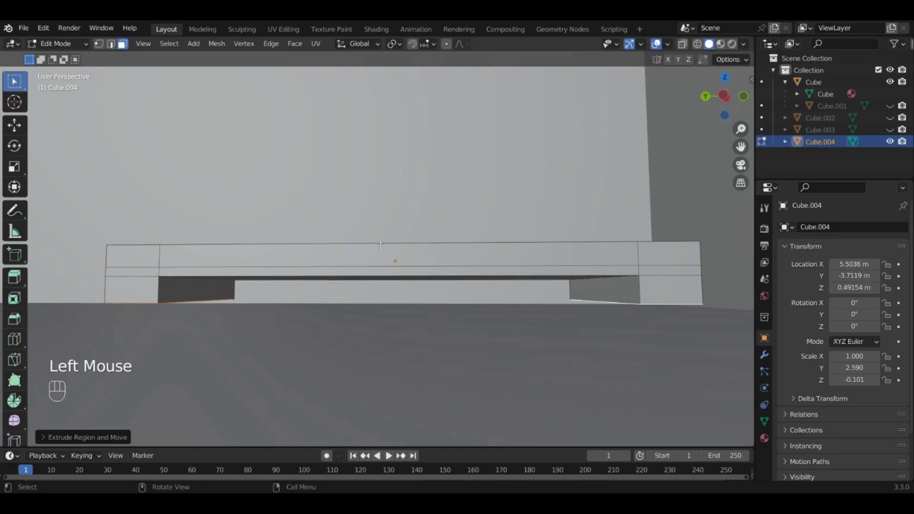
Extrude the lower band and leg faces along the slab's room-facing long side outward by about 0.04 m
{"action": "left_click", "coordinate": [167, 274]}
{"action": "left_click", "coordinate": [138, 273], "text": "shift"}
{"action": "left_click", "coordinate": [152, 292], "text": "shift"}
{"action": "left_click", "coordinate": [663, 270], "text": "shift"}
{"action": "left_click", "coordinate": [666, 291], "text": "shift"}
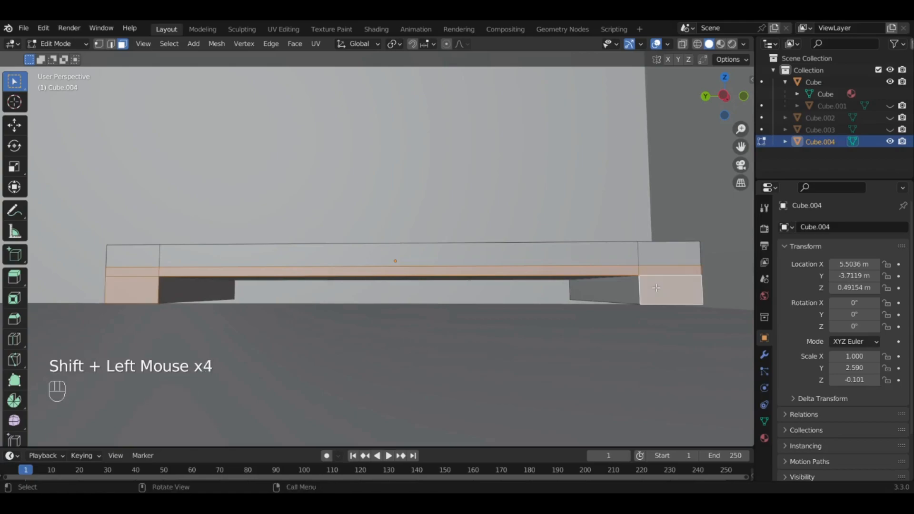
{"action": "key", "text": "e"}
{"action": "left_click", "coordinate": [652, 288]}
{"action": "middle_click_drag", "start_coordinate": [652, 288], "coordinate": [591, 333]}
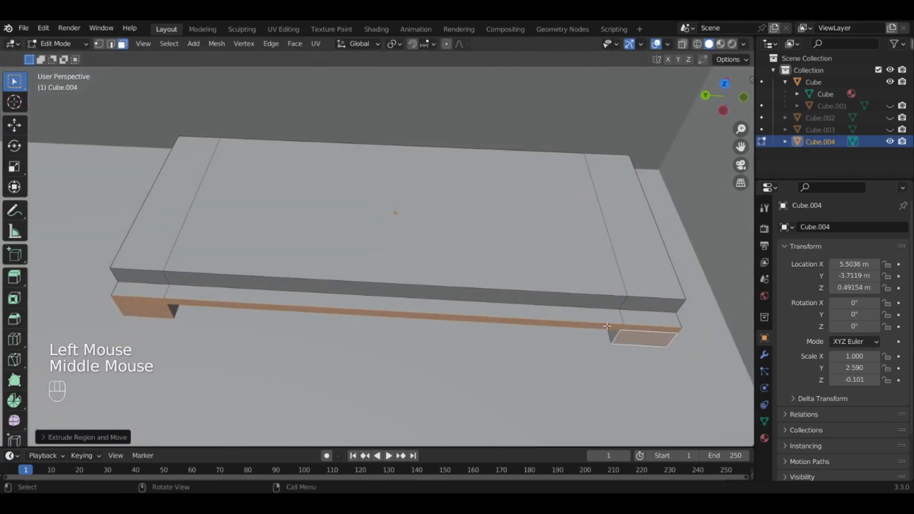
{"action": "key", "text": "ctrl+z"}
{"action": "key", "text": "e"}
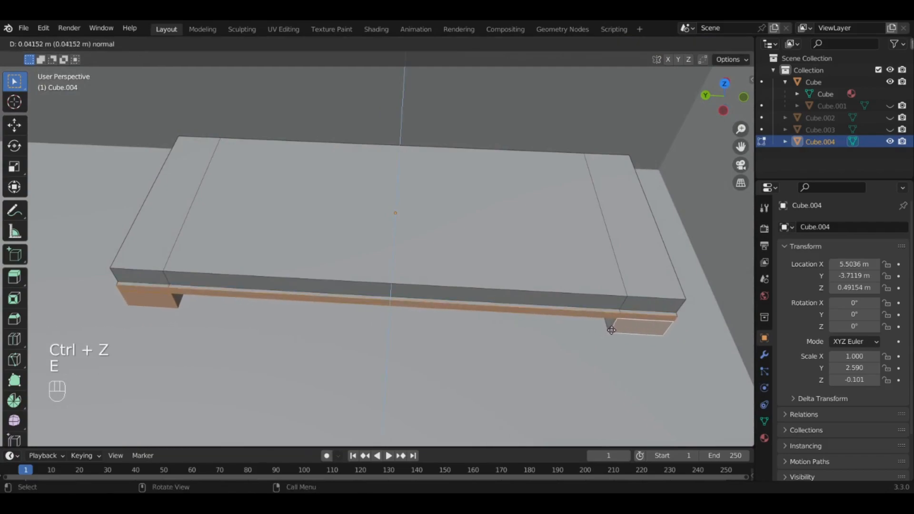
{"action": "left_click", "coordinate": [611, 330]}
Extrude the lower band and leg faces at the slab's front end slightly outward
{"action": "middle_click_drag", "start_coordinate": [611, 330], "coordinate": [379, 247], "text": "shift"}
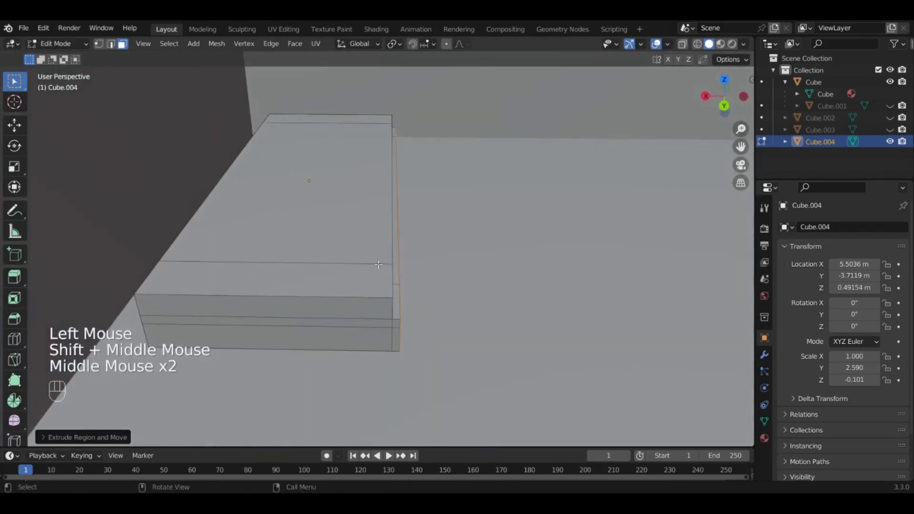
{"action": "left_click", "coordinate": [395, 323]}
{"action": "left_click", "coordinate": [396, 337], "text": "shift"}
{"action": "left_click", "coordinate": [366, 337], "text": "shift"}
{"action": "left_click", "coordinate": [356, 332], "text": "shift"}
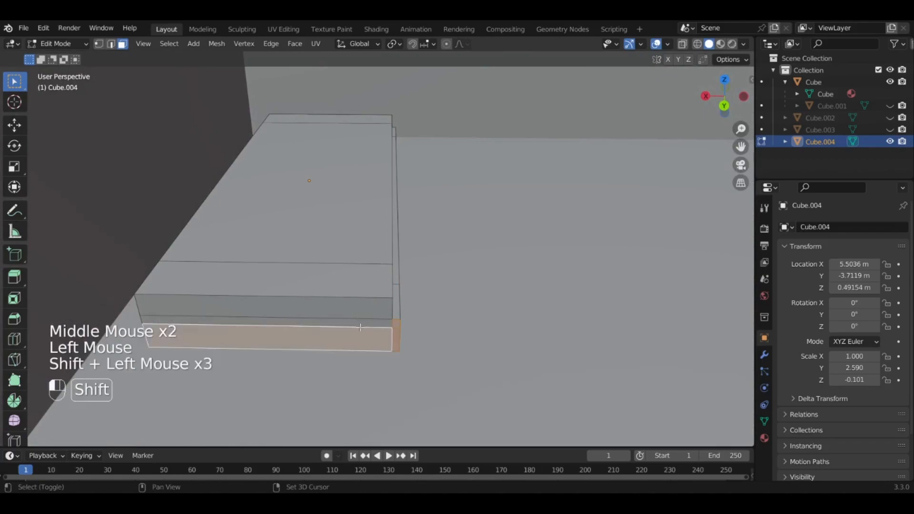
{"action": "left_click", "coordinate": [292, 342], "text": "shift"}
{"action": "left_click", "coordinate": [269, 320], "text": "shift"}
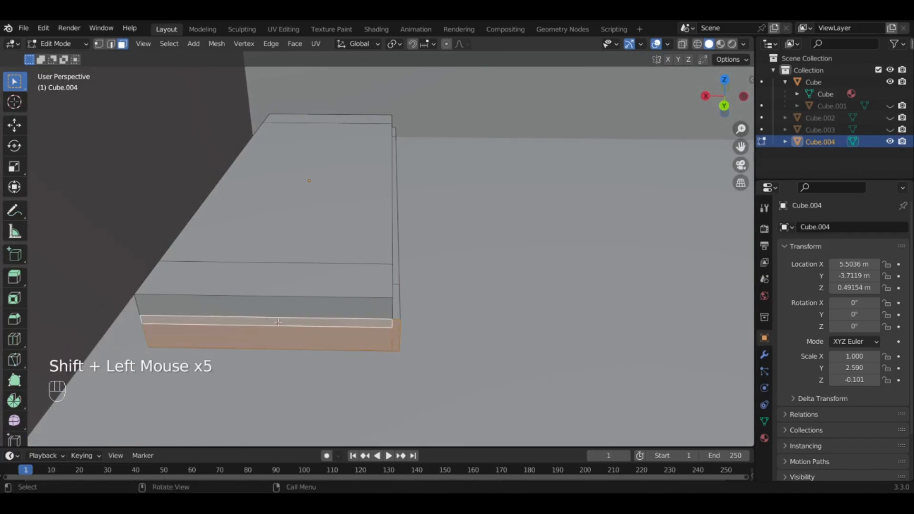
{"action": "key", "text": "e"}
{"action": "left_click", "coordinate": [275, 324]}
Add the lower band and leg faces along the slab's wall-facing long side to the face selection
{"action": "middle_click_drag", "start_coordinate": [260, 319], "coordinate": [373, 306]}
{"action": "scroll", "coordinate": [336, 317], "scroll_direction": "up", "scroll_amount": 1}
{"action": "left_click", "coordinate": [244, 441], "text": "shift"}
{"action": "middle_click_drag", "start_coordinate": [275, 421], "coordinate": [276, 414]}
{"action": "scroll", "coordinate": [273, 416], "scroll_direction": "up", "scroll_amount": 2}
{"action": "middle_click_drag", "start_coordinate": [308, 382], "coordinate": [255, 420], "text": "shift"}
{"action": "left_click", "coordinate": [255, 420], "text": "shift"}
{"action": "left_click", "coordinate": [234, 408], "text": "shift"}
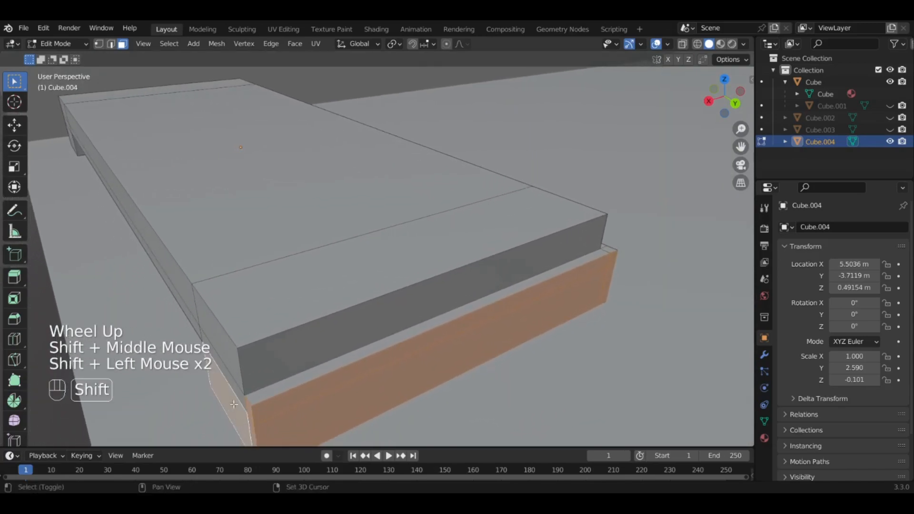
{"action": "left_click", "coordinate": [199, 343], "text": "shift"}
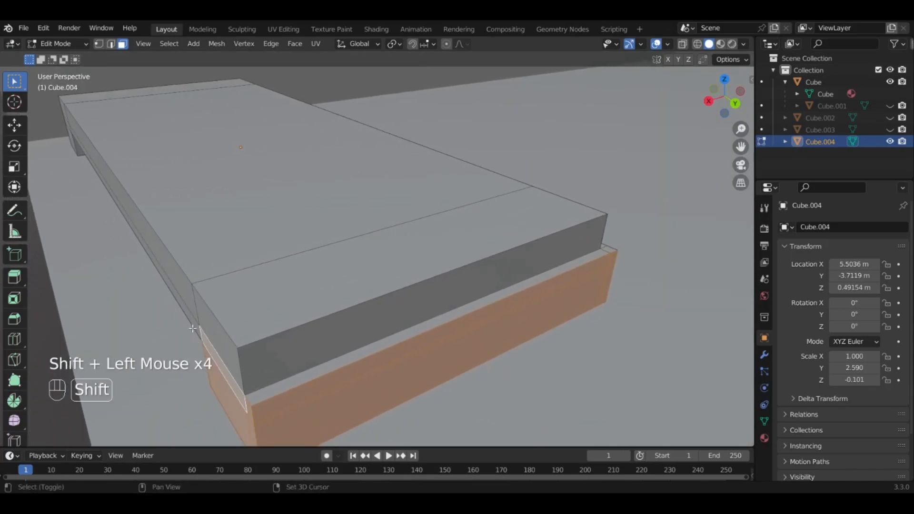
{"action": "left_click", "coordinate": [72, 165], "text": "shift"}
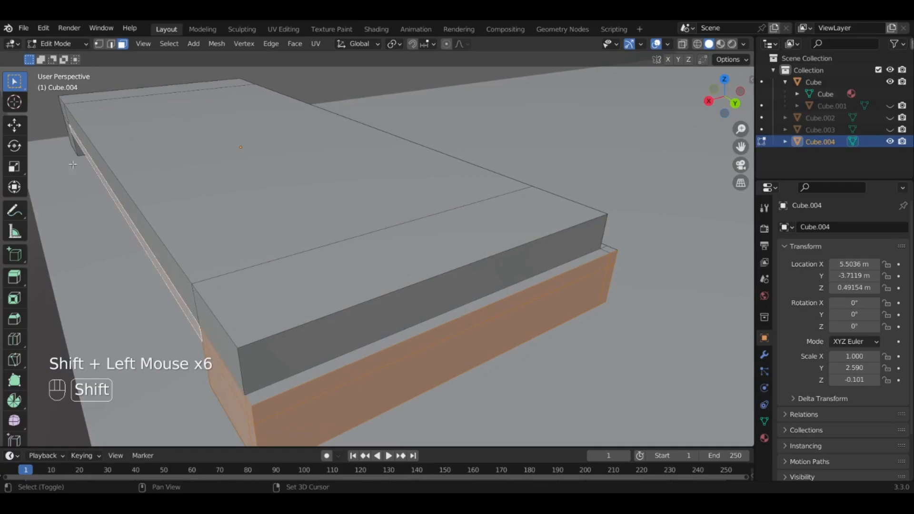
{"action": "left_click", "coordinate": [68, 123], "text": "shift"}
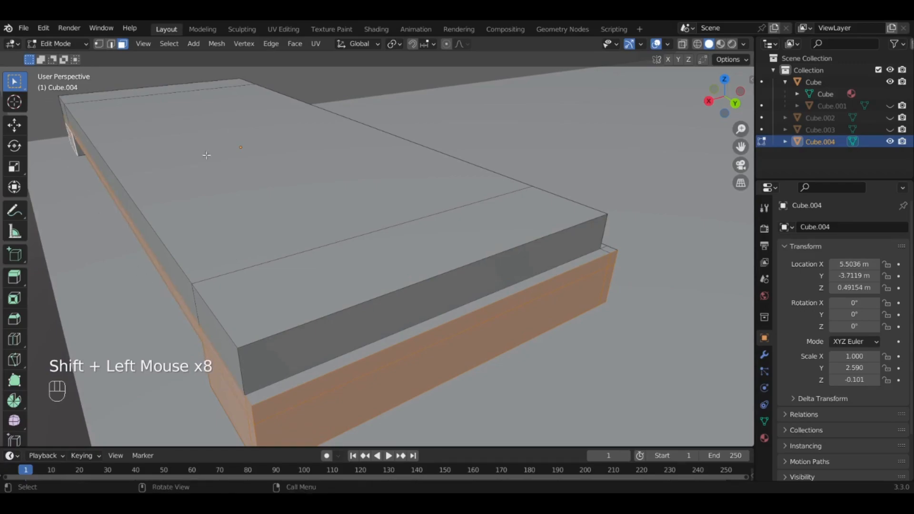
Deselect the front-end faces and extrude only the wall-side band and leg faces outward by about 0.066 m
{"action": "key", "text": "e"}
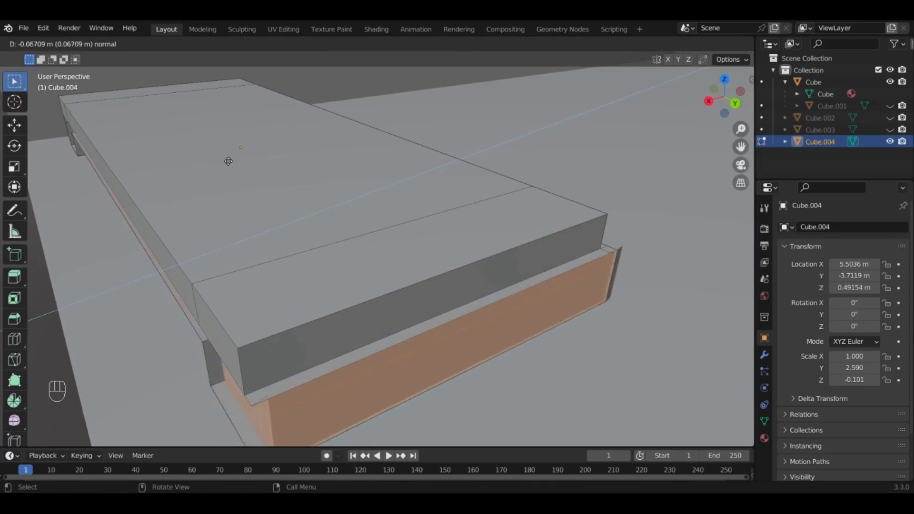
{"action": "right_click", "coordinate": [219, 196]}
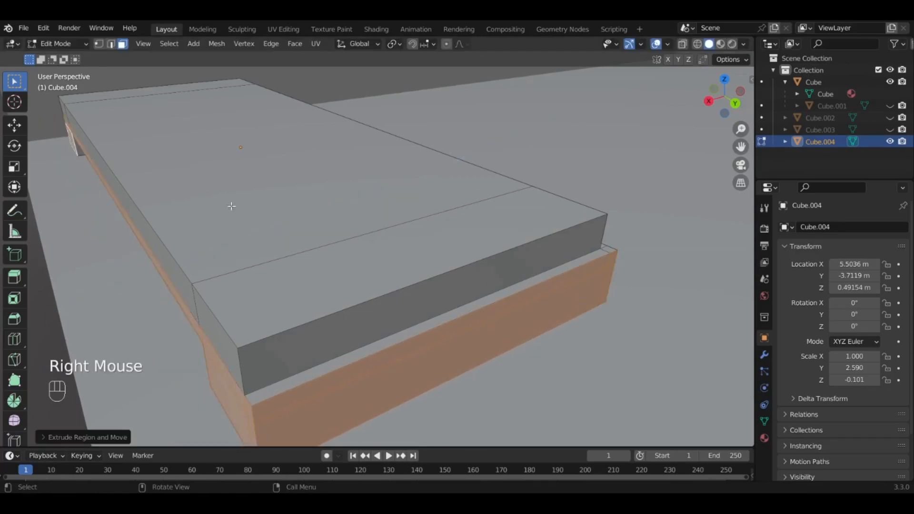
{"action": "left_click", "coordinate": [286, 414], "text": "shift"}
{"action": "left_click", "coordinate": [561, 322], "text": "shift"}
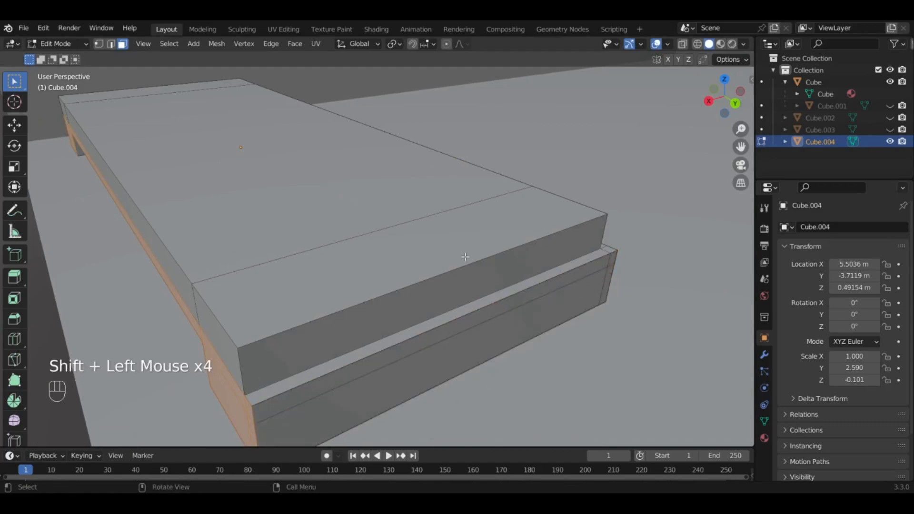
{"action": "key", "text": "e"}
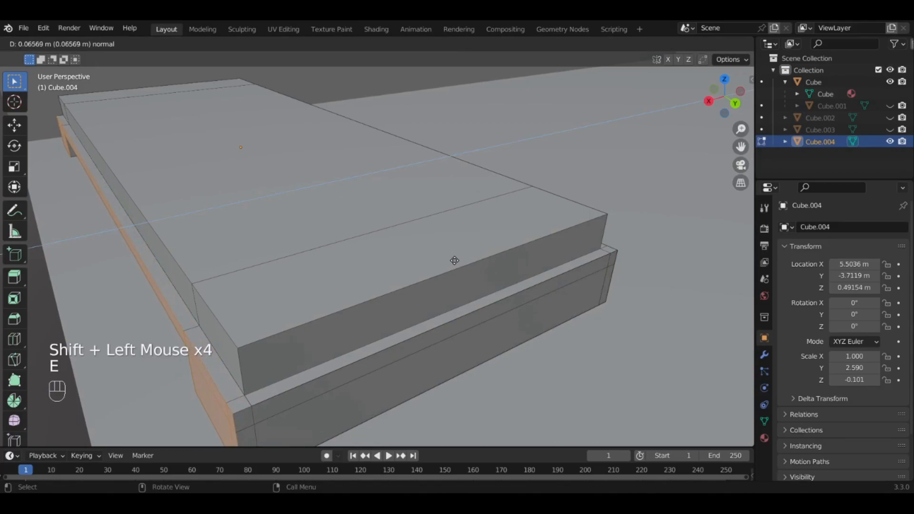
{"action": "left_click", "coordinate": [455, 260]}
Select the lower band and leg faces at the slab's back end, including the ends of both side extrusions
{"action": "middle_click_drag", "start_coordinate": [455, 260], "coordinate": [395, 402]}
{"action": "scroll", "coordinate": [441, 215], "scroll_direction": "down", "scroll_amount": 2}
{"action": "scroll", "coordinate": [441, 215], "scroll_direction": "up", "scroll_amount": 1}
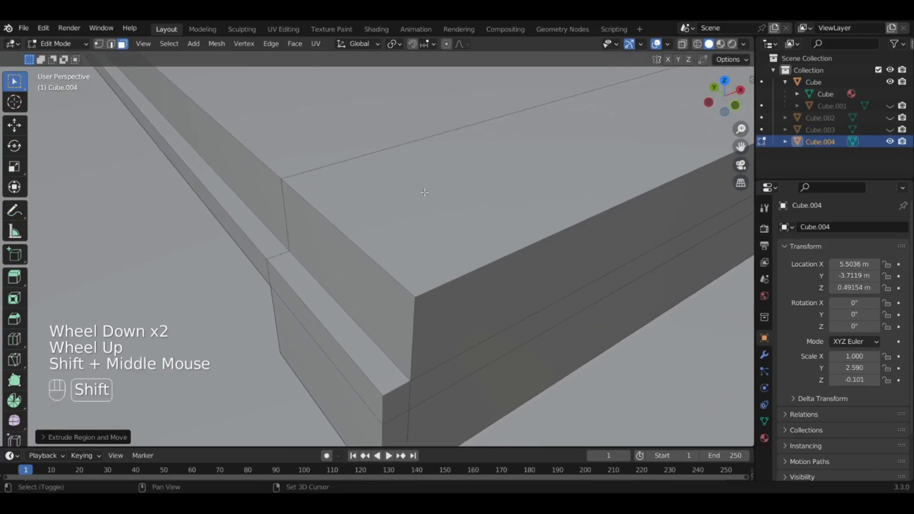
{"action": "left_click", "coordinate": [394, 402], "text": "shift"}
{"action": "left_click", "coordinate": [397, 426], "text": "shift"}
{"action": "left_click", "coordinate": [433, 389], "text": "shift"}
{"action": "left_click", "coordinate": [452, 402], "text": "shift"}
{"action": "middle_click_drag", "start_coordinate": [562, 312], "coordinate": [393, 334], "text": "shift"}
{"action": "scroll", "coordinate": [583, 245], "scroll_direction": "up", "scroll_amount": 2}
{"action": "scroll", "coordinate": [591, 301], "scroll_direction": "down", "scroll_amount": 1}
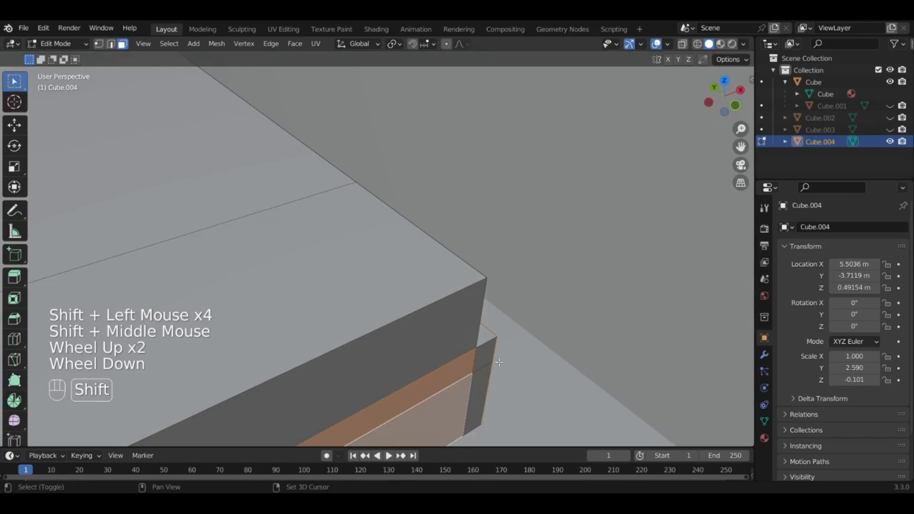
{"action": "left_click", "coordinate": [485, 361], "text": "shift"}
{"action": "left_click", "coordinate": [485, 360], "text": "shift"}
Add the remaining small band and leg end faces at the slab's back corners to the face selection
{"action": "middle_click_drag", "start_coordinate": [484, 361], "coordinate": [340, 337]}
{"action": "scroll", "coordinate": [279, 257], "scroll_direction": "up", "scroll_amount": 2}
{"action": "middle_click_drag", "start_coordinate": [279, 257], "coordinate": [579, 369], "text": "shift"}
{"action": "left_click", "coordinate": [245, 401], "text": "shift"}
{"action": "left_click", "coordinate": [265, 414], "text": "shift"}
{"action": "left_click", "coordinate": [294, 312], "text": "shift"}
{"action": "middle_click_drag", "start_coordinate": [481, 154], "coordinate": [278, 144], "text": "shift"}
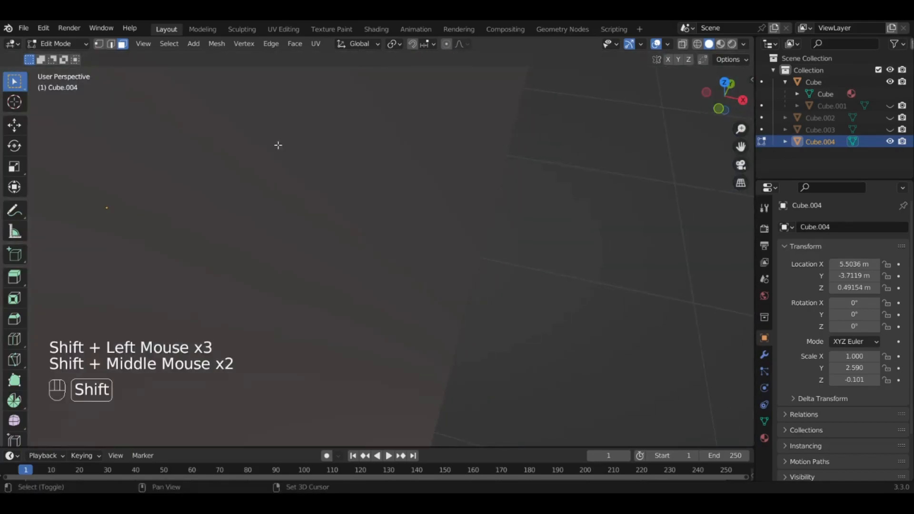
{"action": "middle_click_drag", "start_coordinate": [512, 152], "coordinate": [525, 234], "text": "shift"}
{"action": "left_click", "coordinate": [478, 126], "text": "shift"}
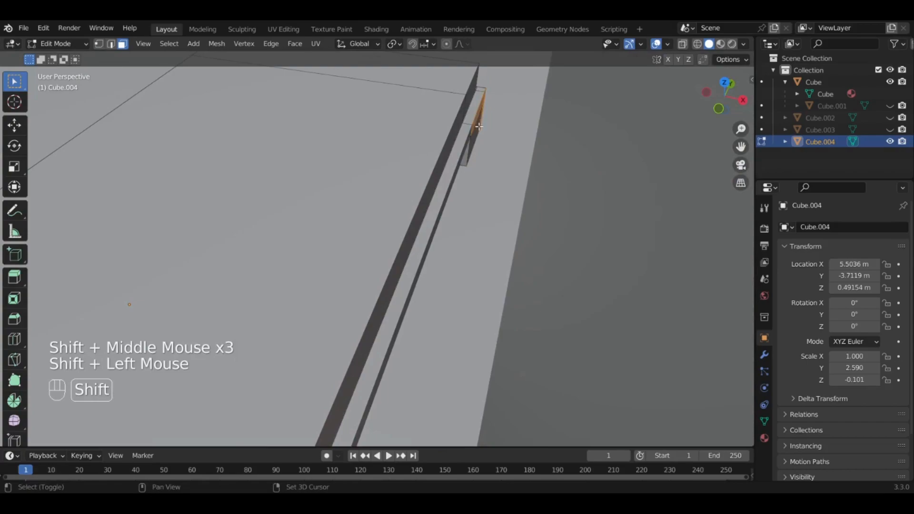
{"action": "left_click", "coordinate": [481, 99], "text": "shift"}
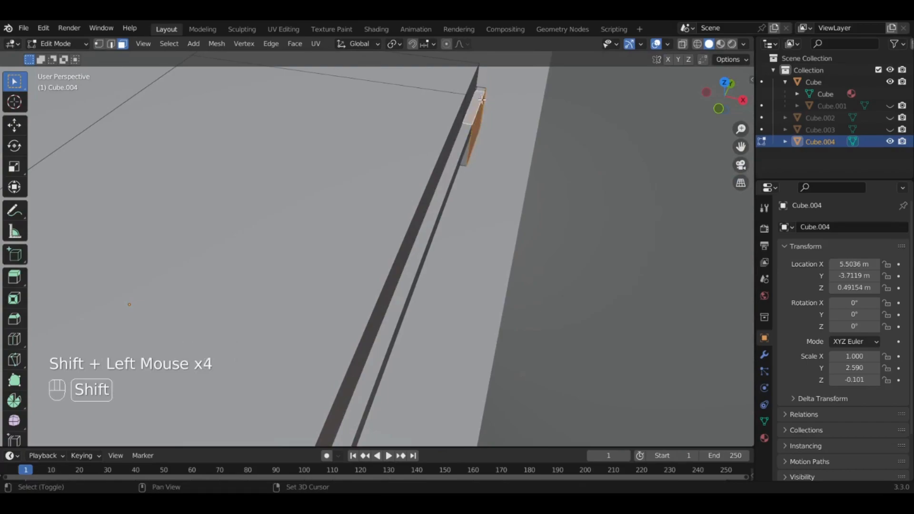
{"action": "left_click", "coordinate": [477, 126], "text": "shift"}
Add the narrow end face at the slab's other corner to the selection and extrude the selected lower faces slightly outward
{"action": "middle_click_drag", "start_coordinate": [476, 127], "coordinate": [347, 293]}
{"action": "scroll", "coordinate": [347, 294], "scroll_direction": "up", "scroll_amount": 1}
{"action": "scroll", "coordinate": [347, 294], "scroll_direction": "down", "scroll_amount": 4}
{"action": "scroll", "coordinate": [428, 271], "scroll_direction": "down", "scroll_amount": 2}
{"action": "middle_click_drag", "start_coordinate": [427, 271], "coordinate": [435, 300]}
{"action": "scroll", "coordinate": [346, 177], "scroll_direction": "up", "scroll_amount": 3}
{"action": "left_click", "coordinate": [436, 299], "text": "shift"}
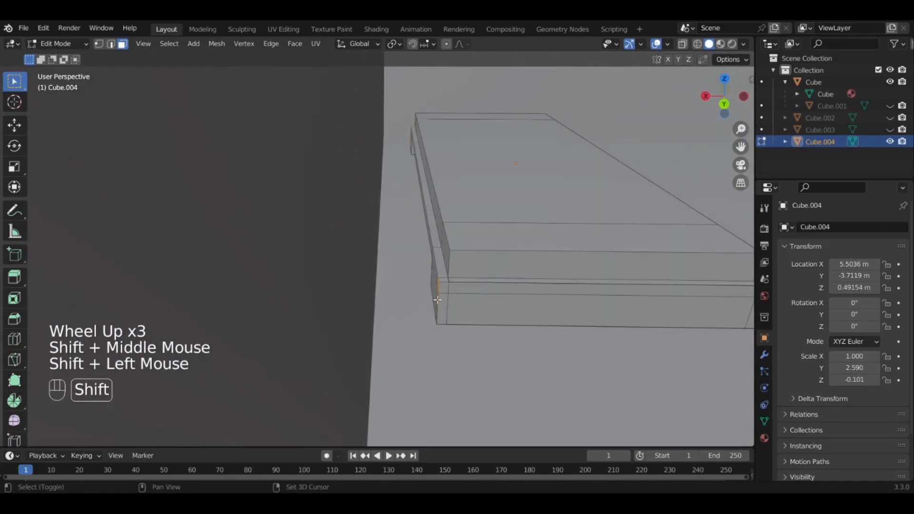
{"action": "middle_click_drag", "start_coordinate": [610, 197], "coordinate": [402, 206]}
{"action": "scroll", "coordinate": [407, 255], "scroll_direction": "down", "scroll_amount": 1}
{"action": "scroll", "coordinate": [406, 255], "scroll_direction": "down", "scroll_amount": 2}
{"action": "middle_click_drag", "start_coordinate": [416, 265], "coordinate": [513, 247]}
{"action": "scroll", "coordinate": [514, 247], "scroll_direction": "up", "scroll_amount": 2}
{"action": "middle_click_drag", "start_coordinate": [561, 310], "coordinate": [580, 348], "text": "shift"}
{"action": "key", "text": "e"}
{"action": "left_click", "coordinate": [533, 273]}
Extrude the top face at the slab's head end upward into a low raised block
{"action": "left_click", "coordinate": [613, 216]}
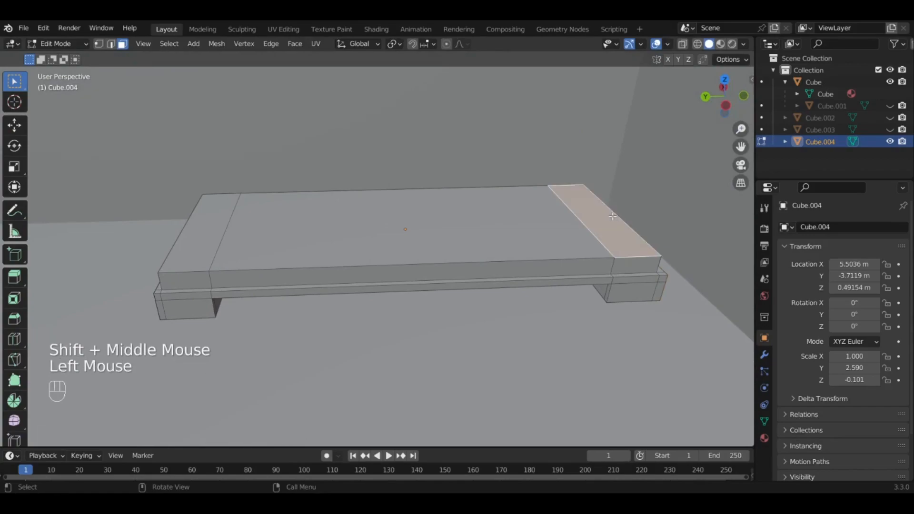
{"action": "key", "text": "e"}
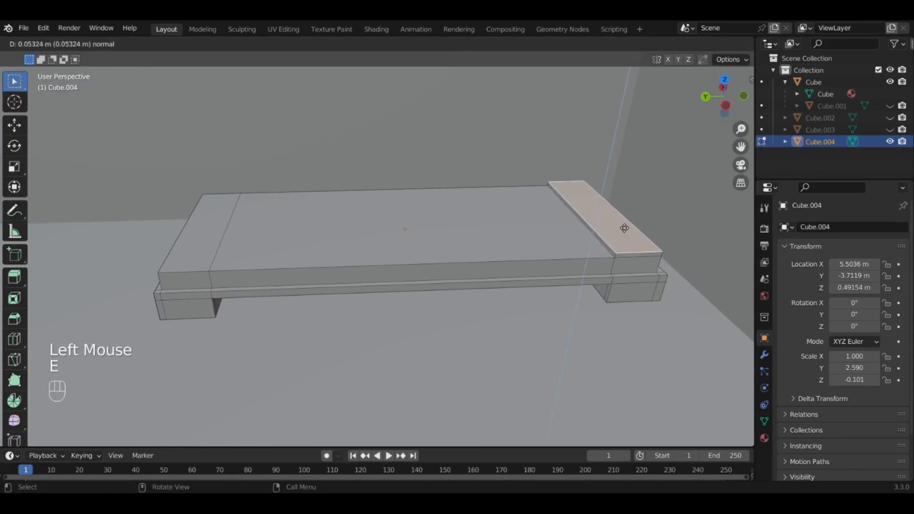
{"action": "left_click", "coordinate": [624, 216]}
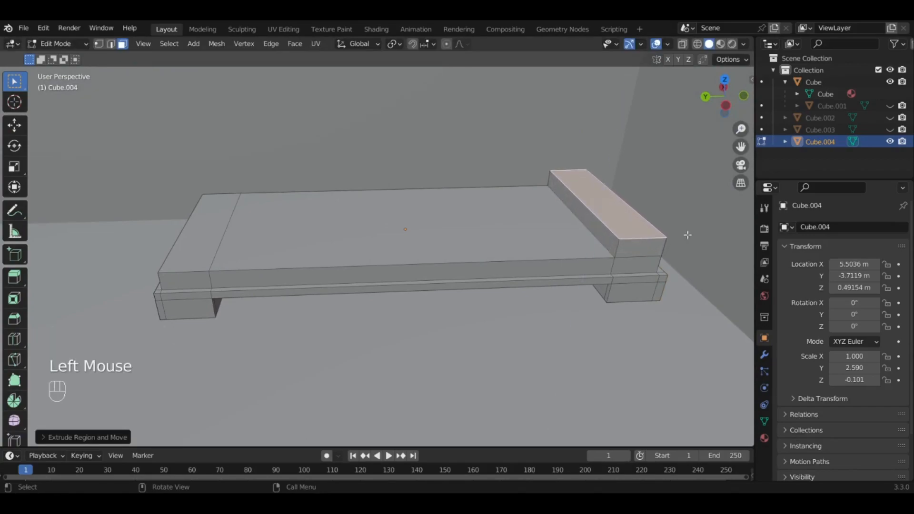
Extrude the raised block's inner side face a short distance toward the middle of the slab
{"action": "double_click", "coordinate": [586, 225]}
{"action": "key", "text": "e"}
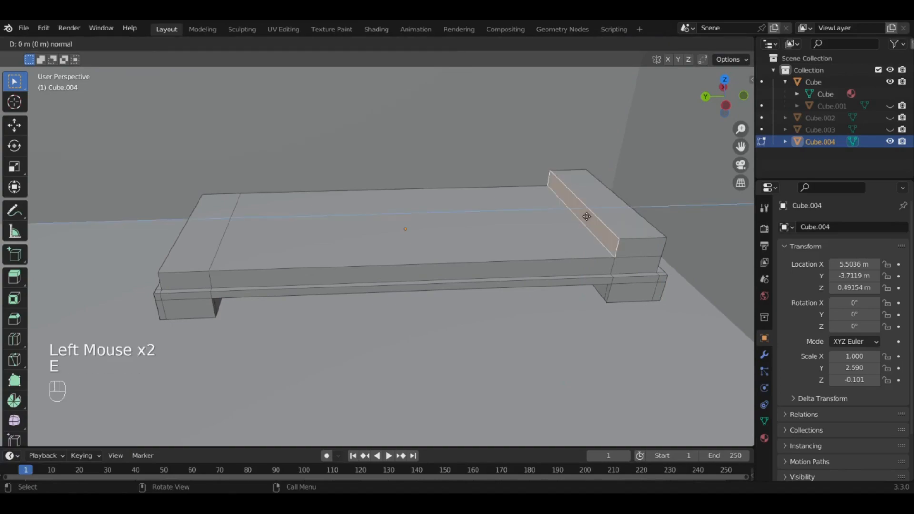
{"action": "left_click", "coordinate": [572, 219]}
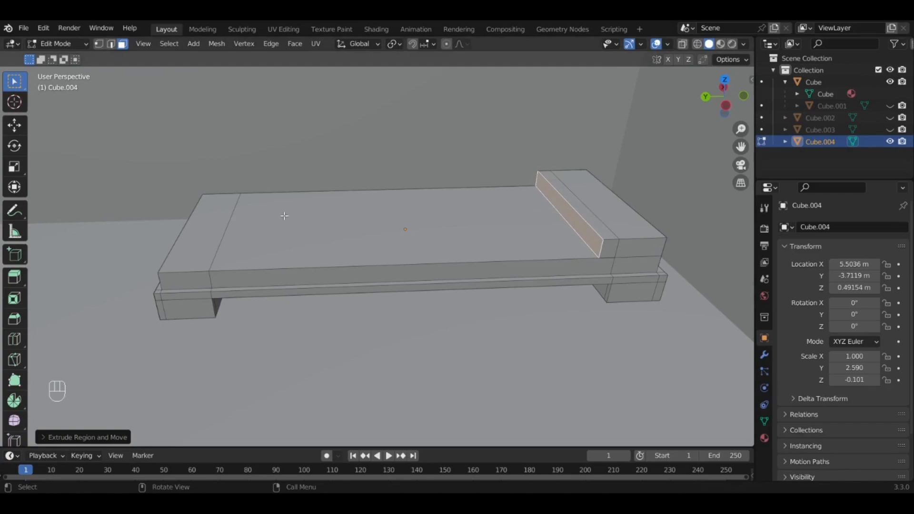
Add two closely spaced loop cuts across the slab just in front of the raised block
{"action": "left_click", "coordinate": [14, 339]}
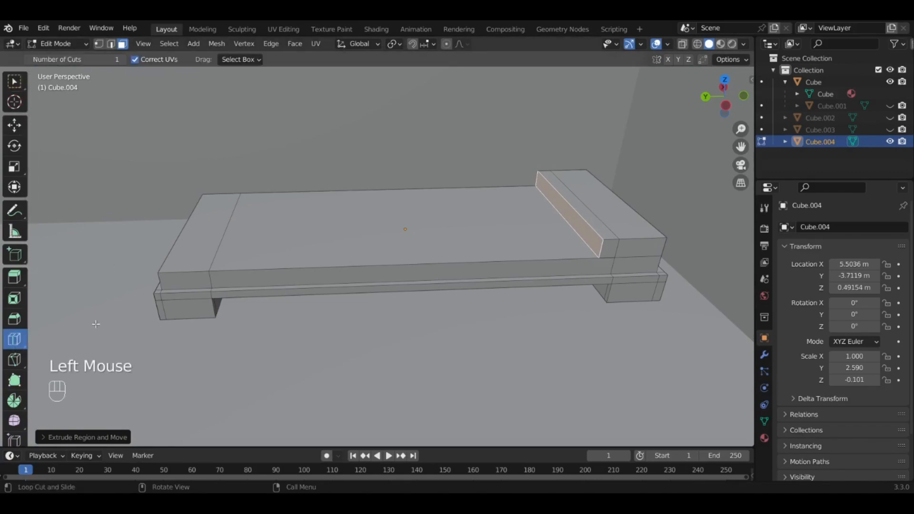
{"action": "left_click_drag", "start_coordinate": [485, 282], "coordinate": [487, 276]}
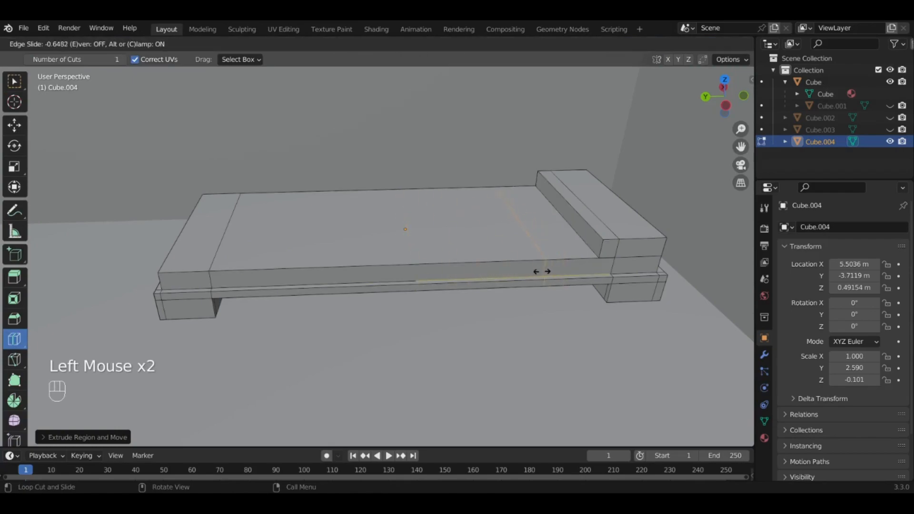
{"action": "left_click_drag", "start_coordinate": [545, 284], "coordinate": [535, 262]}
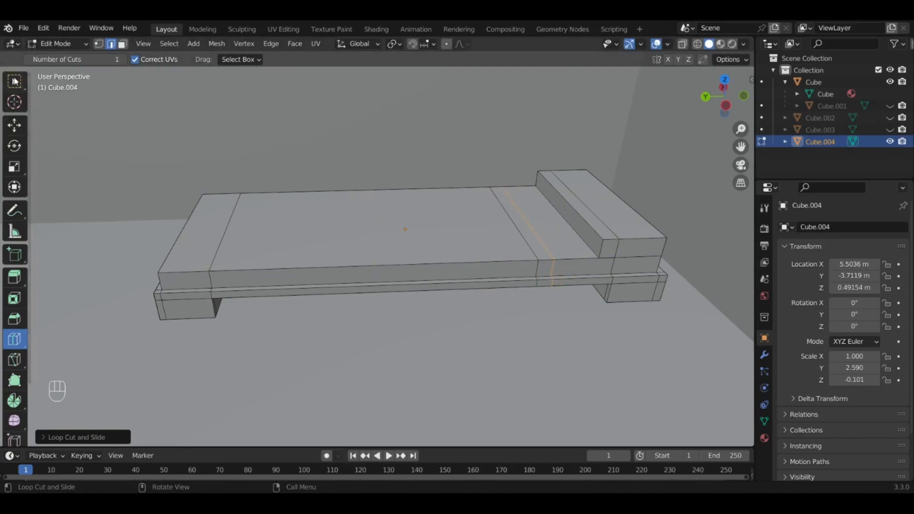
{"action": "left_click", "coordinate": [14, 82]}
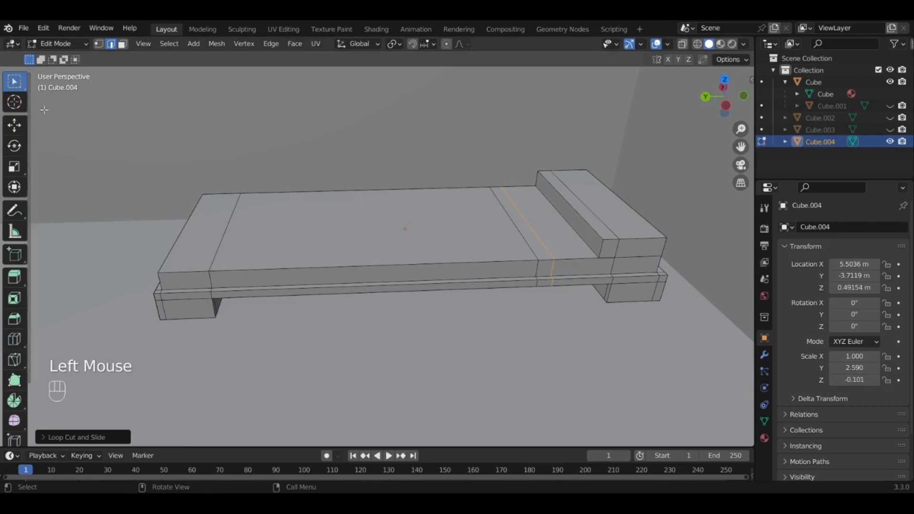
Extrude the narrow top face between the two loop cuts slightly upward into a thin ridge
{"action": "key", "text": "3"}
{"action": "left_click", "coordinate": [520, 219]}
{"action": "key", "text": "e"}
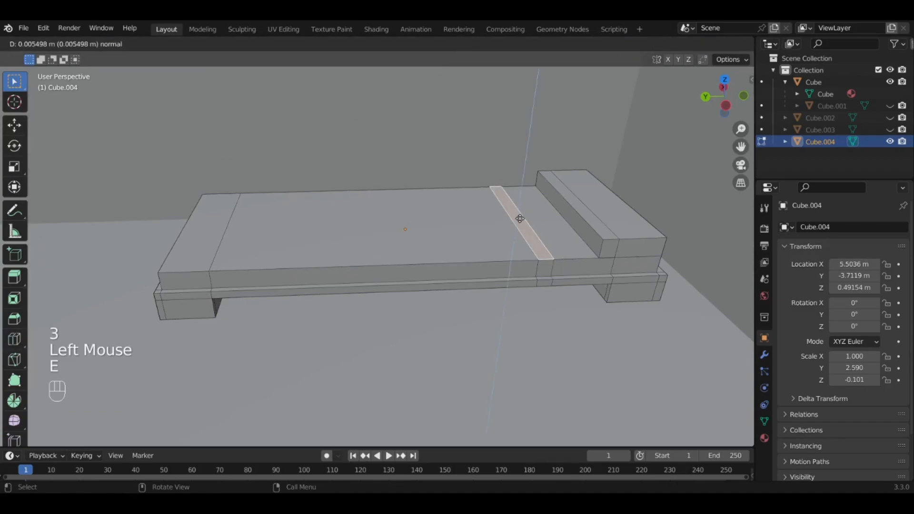
{"action": "left_click", "coordinate": [521, 214]}
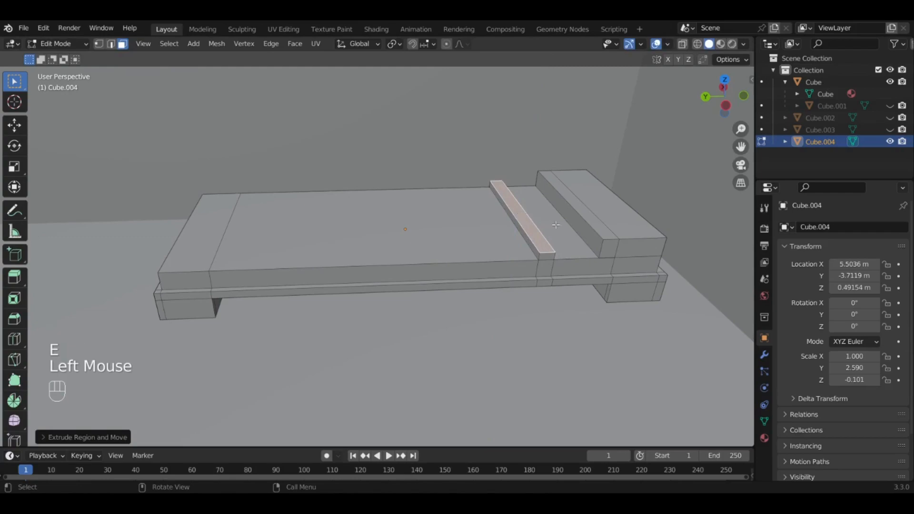
{"action": "key", "text": "ctrl+z"}
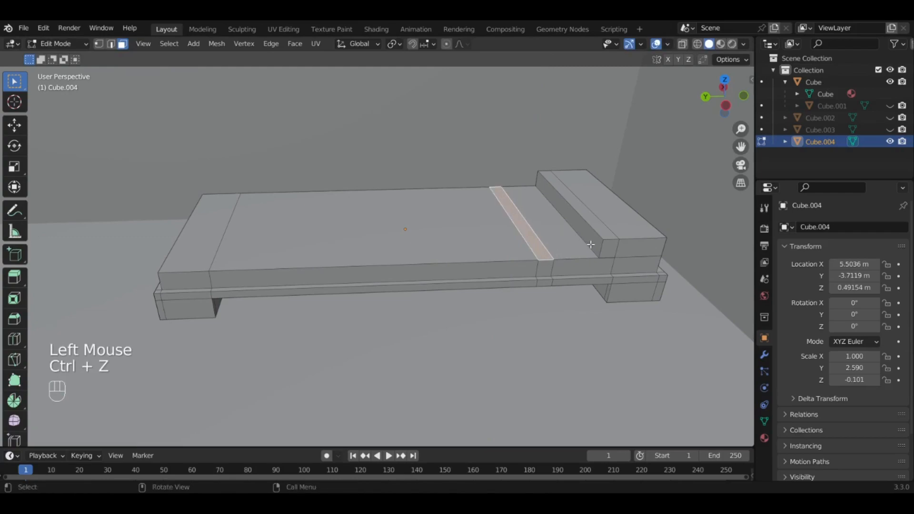
{"action": "key", "text": "e"}
{"action": "left_click", "coordinate": [591, 238]}
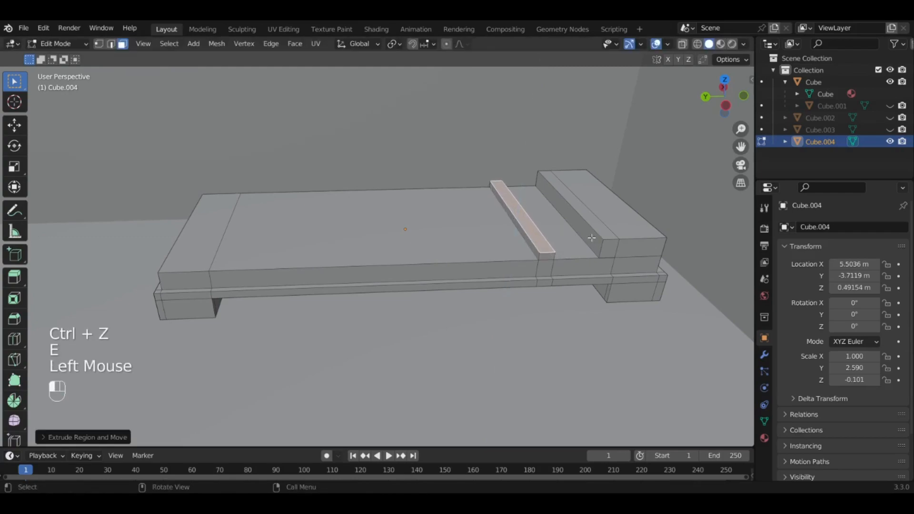
Return to Object Mode and look over the bed and the house from several angles
{"action": "middle_click_drag", "start_coordinate": [508, 264], "coordinate": [485, 211]}
{"action": "middle_click_drag", "start_coordinate": [575, 188], "coordinate": [559, 220]}
{"action": "scroll", "coordinate": [512, 185], "scroll_direction": "up", "scroll_amount": 2}
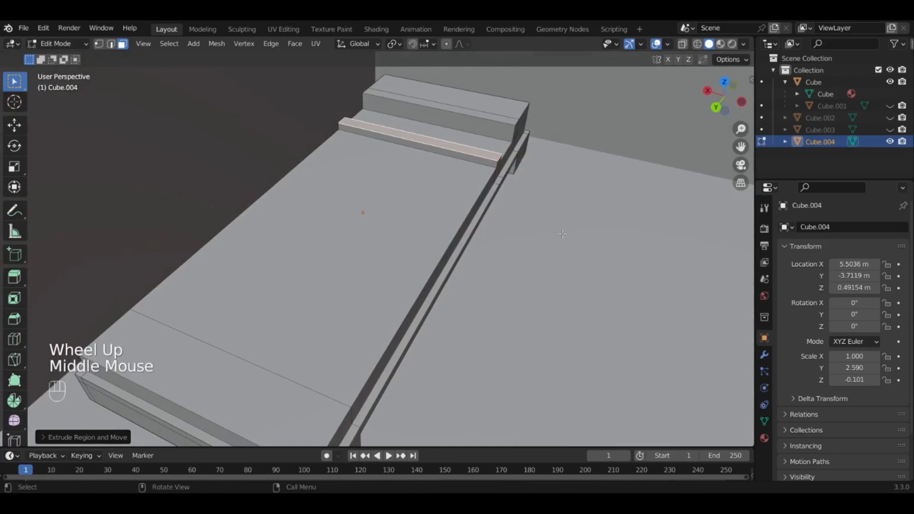
{"action": "middle_click_drag", "start_coordinate": [562, 234], "coordinate": [468, 212]}
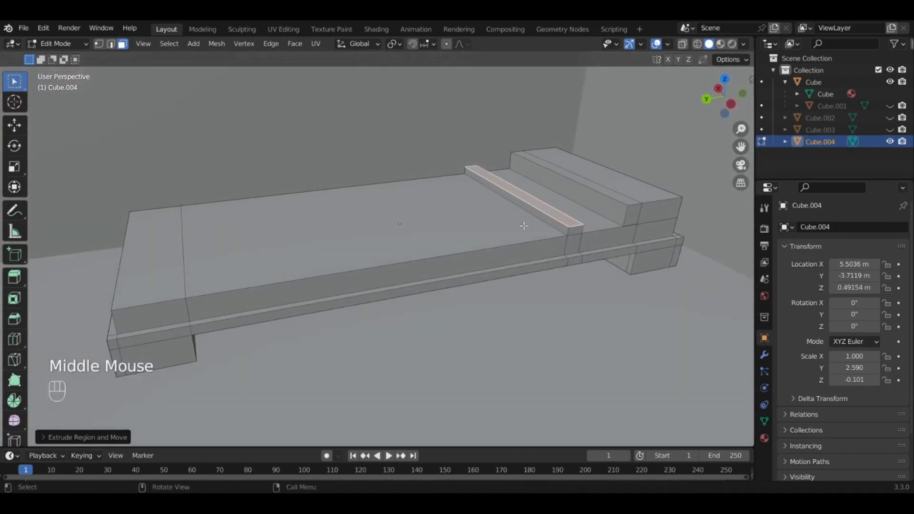
{"action": "key", "text": "Tab"}
{"action": "middle_click_drag", "start_coordinate": [524, 230], "coordinate": [505, 244]}
{"action": "scroll", "coordinate": [457, 261], "scroll_direction": "down", "scroll_amount": 2}
{"action": "middle_click_drag", "start_coordinate": [457, 262], "coordinate": [514, 220]}
{"action": "scroll", "coordinate": [414, 261], "scroll_direction": "up", "scroll_amount": 2}
{"action": "middle_click_drag", "start_coordinate": [414, 258], "coordinate": [609, 202]}
{"action": "scroll", "coordinate": [429, 260], "scroll_direction": "down", "scroll_amount": 3}
{"action": "scroll", "coordinate": [373, 282], "scroll_direction": "up", "scroll_amount": 1}
{"action": "scroll", "coordinate": [428, 267], "scroll_direction": "down", "scroll_amount": 2}
{"action": "scroll", "coordinate": [438, 273], "scroll_direction": "down", "scroll_amount": 3}
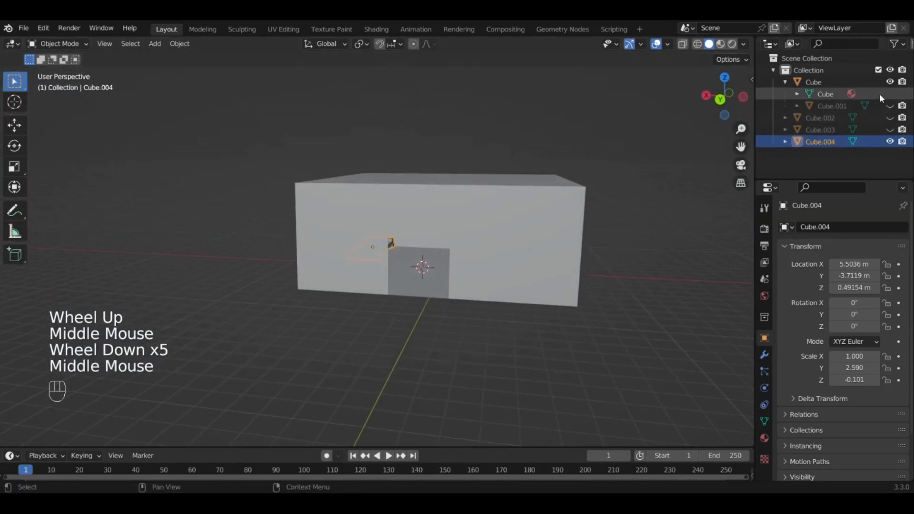
Unhide the roof Cube.001 and the door leaves Cube.002 and Cube.003, and deselect the bed
{"action": "left_click", "coordinate": [889, 105]}
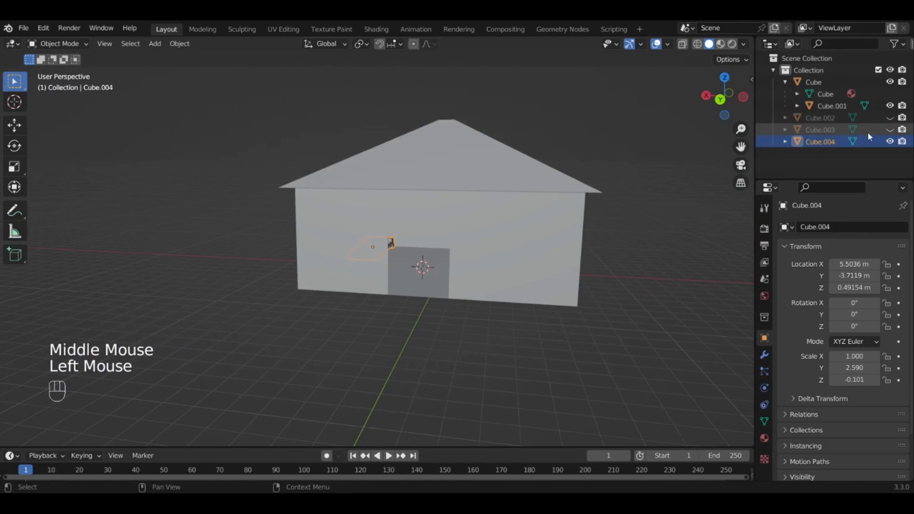
{"action": "left_click", "coordinate": [890, 118]}
{"action": "left_click", "coordinate": [889, 130]}
{"action": "middle_click_drag", "start_coordinate": [514, 207], "coordinate": [578, 258]}
{"action": "left_click", "coordinate": [515, 322]}
Examine the bed inside the house and its placement in the corner of the room
{"action": "middle_click_drag", "start_coordinate": [385, 316], "coordinate": [507, 277]}
{"action": "middle_click_drag", "start_coordinate": [488, 173], "coordinate": [375, 198]}
{"action": "scroll", "coordinate": [401, 218], "scroll_direction": "up", "scroll_amount": 4}
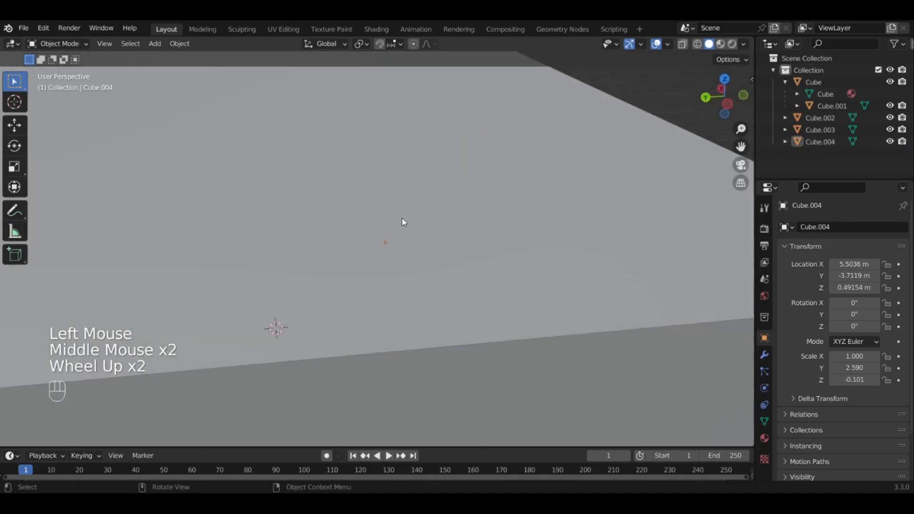
{"action": "middle_click_drag", "start_coordinate": [524, 265], "coordinate": [639, 257]}
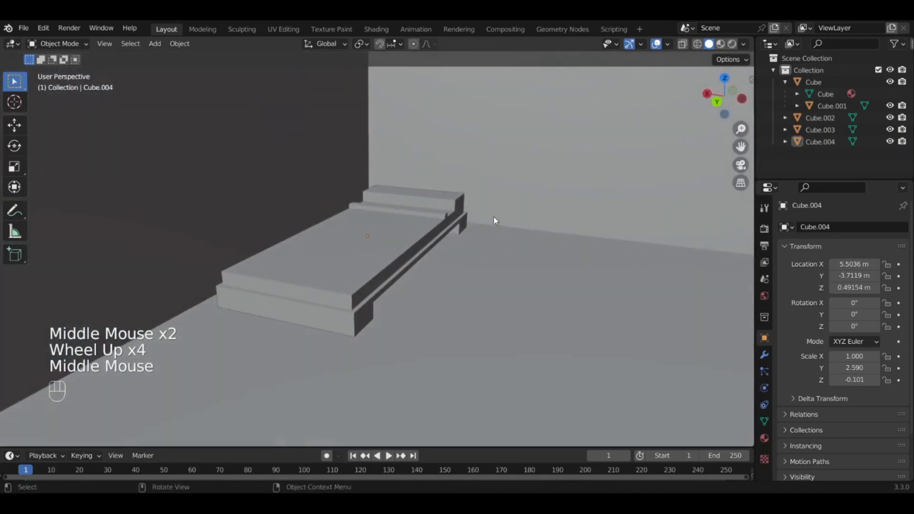
{"action": "scroll", "coordinate": [367, 223], "scroll_direction": "down", "scroll_amount": 3}
{"action": "middle_click_drag", "start_coordinate": [366, 222], "coordinate": [385, 245]}
{"action": "scroll", "coordinate": [501, 257], "scroll_direction": "down", "scroll_amount": 2}
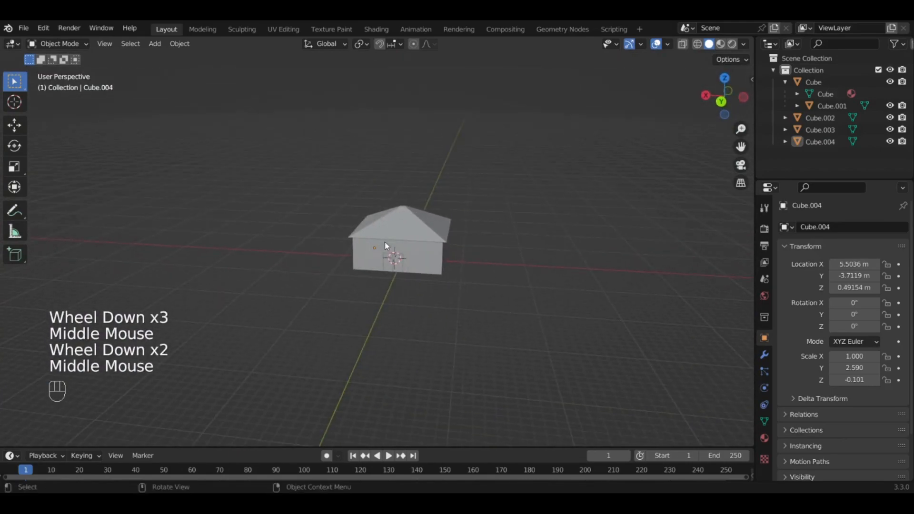
Examine the exterior of the complete house with its roof and doors from several angles
{"action": "left_click", "coordinate": [24, 29]}
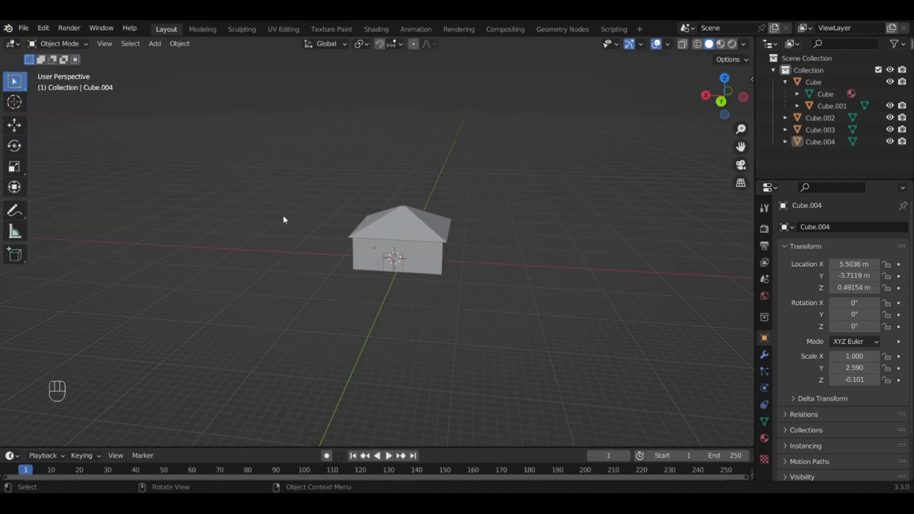
{"action": "scroll", "coordinate": [449, 262], "scroll_direction": "up", "scroll_amount": 4}
{"action": "mouse_move", "coordinate": [453, 263]}
{"action": "middle_mouse_down"}
{"action": "mouse_move", "coordinate": [415, 238]}
{"action": "mouse_move", "coordinate": [446, 257]}
{"action": "middle_mouse_up"}
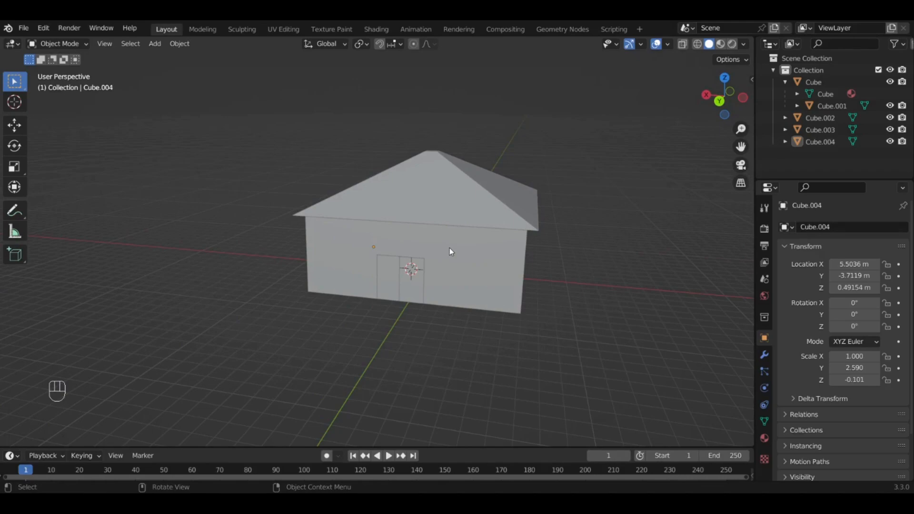
{"action": "middle_click_drag", "start_coordinate": [470, 239], "coordinate": [476, 215]}
{"action": "scroll", "coordinate": [473, 276], "scroll_direction": "up", "scroll_amount": 3}
{"action": "scroll", "coordinate": [473, 276], "scroll_direction": "down", "scroll_amount": 2}
{"action": "scroll", "coordinate": [476, 214], "scroll_direction": "down", "scroll_amount": 1}
{"action": "mouse_move", "coordinate": [476, 214]}
{"action": "middle_mouse_down"}
{"action": "mouse_move", "coordinate": [463, 202]}
{"action": "mouse_move", "coordinate": [390, 234]}
{"action": "middle_mouse_up"}
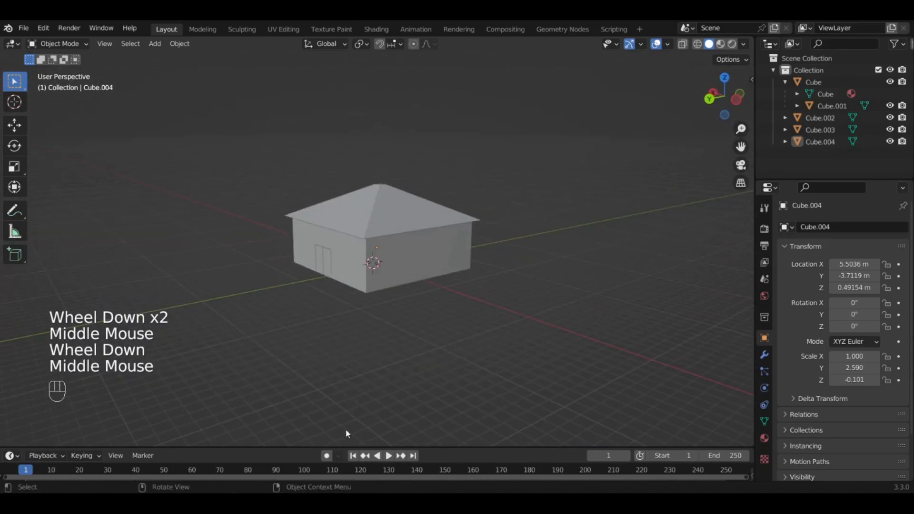
{"action": "middle_click_drag", "start_coordinate": [351, 398], "coordinate": [415, 268]}
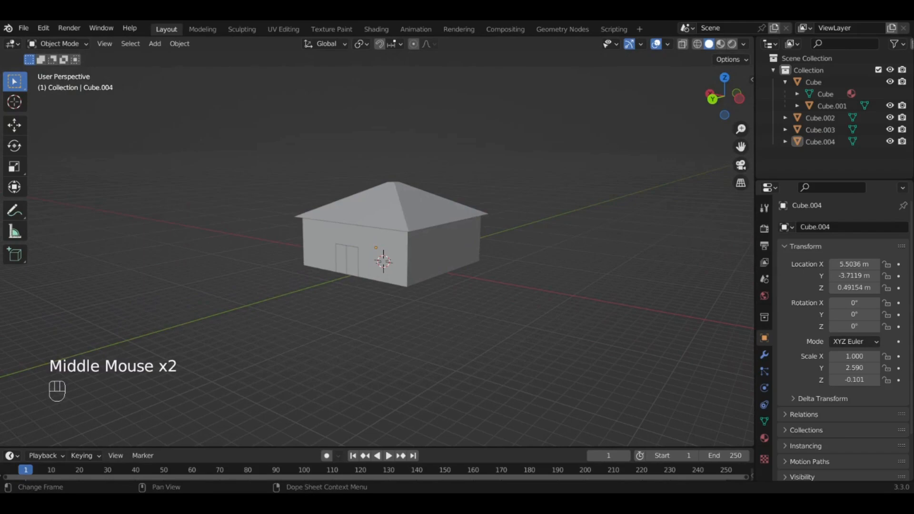